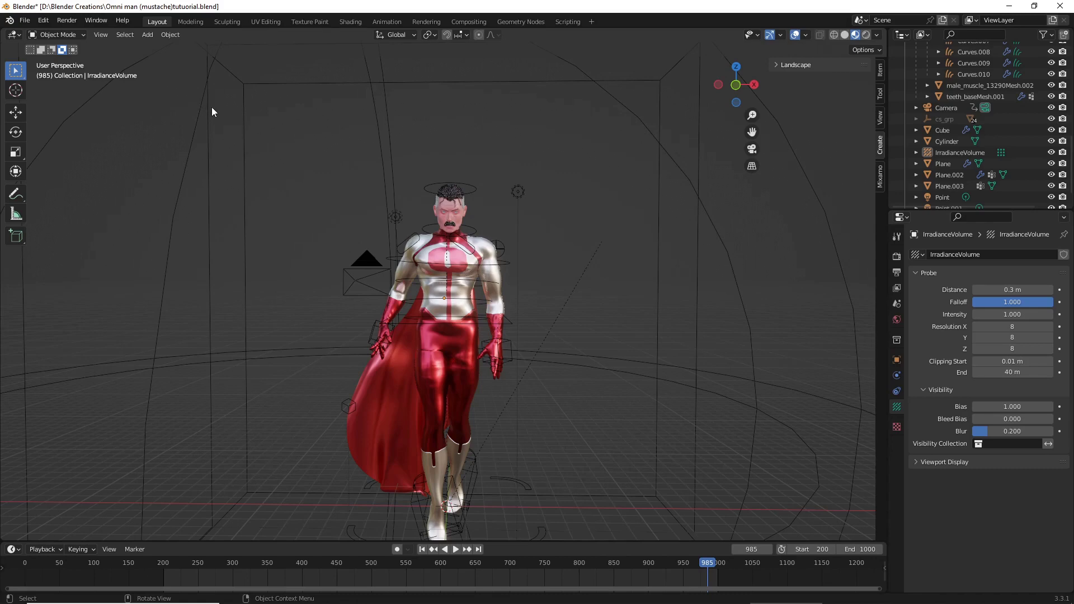
- Search the installed add-ons in Preferences for 'node', then close Preferences
click(45, 20)
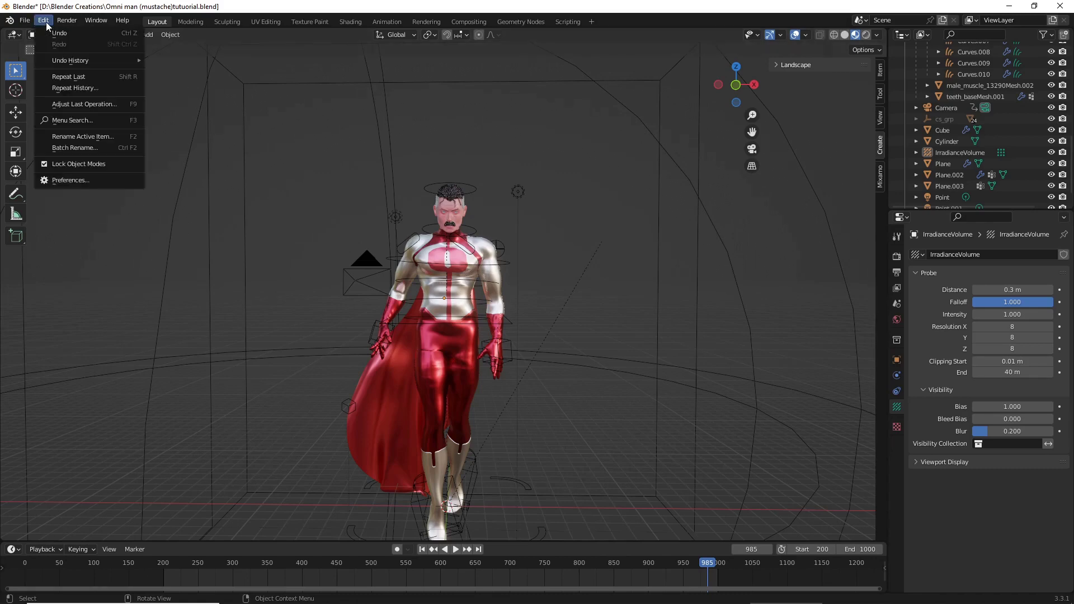
click(82, 179)
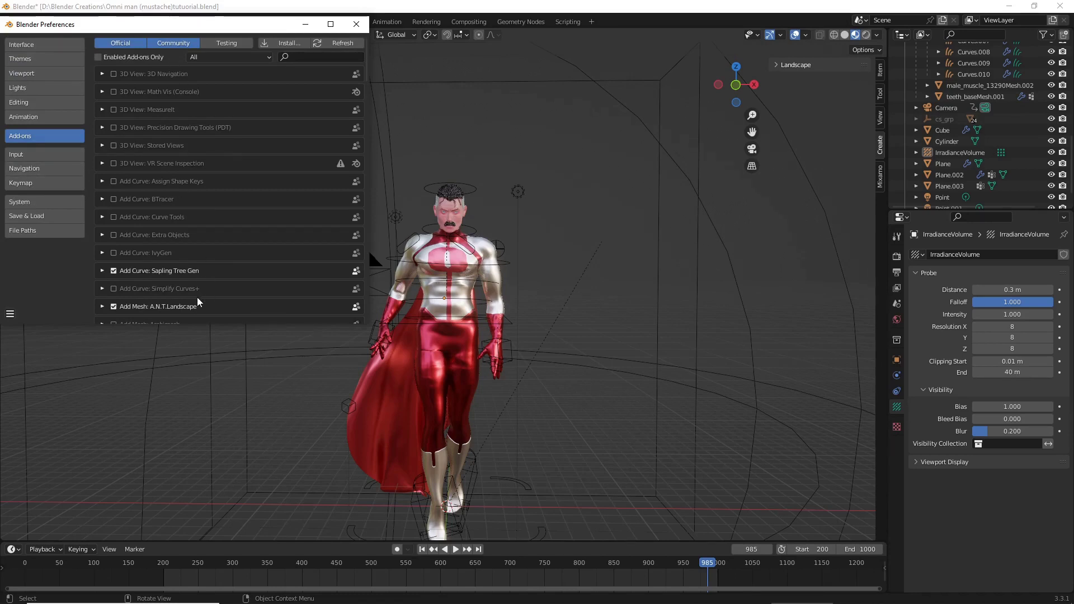
click(307, 58)
text(node)
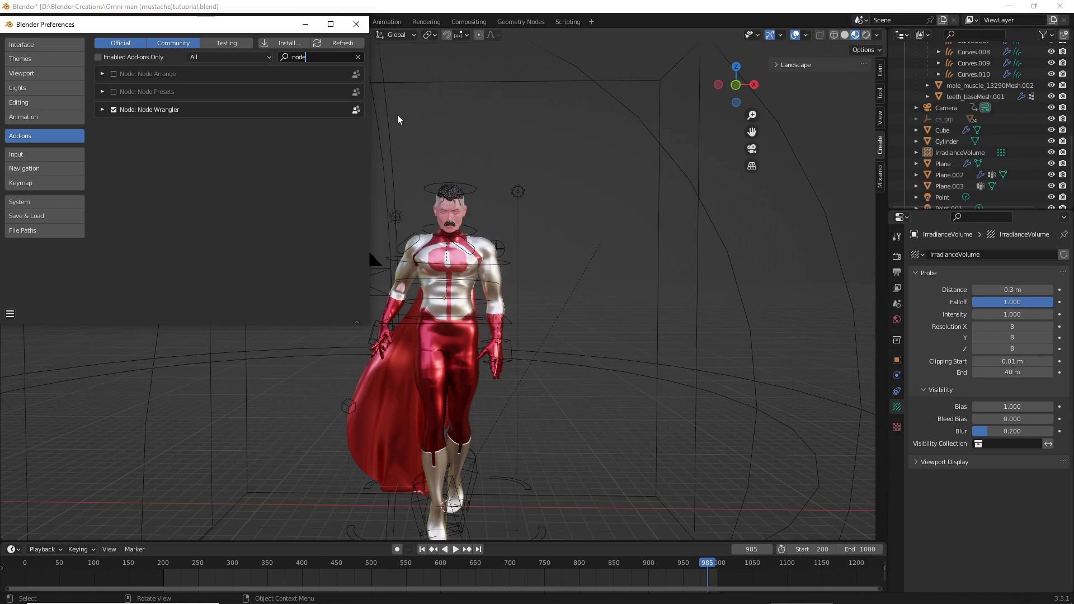
click(356, 24)
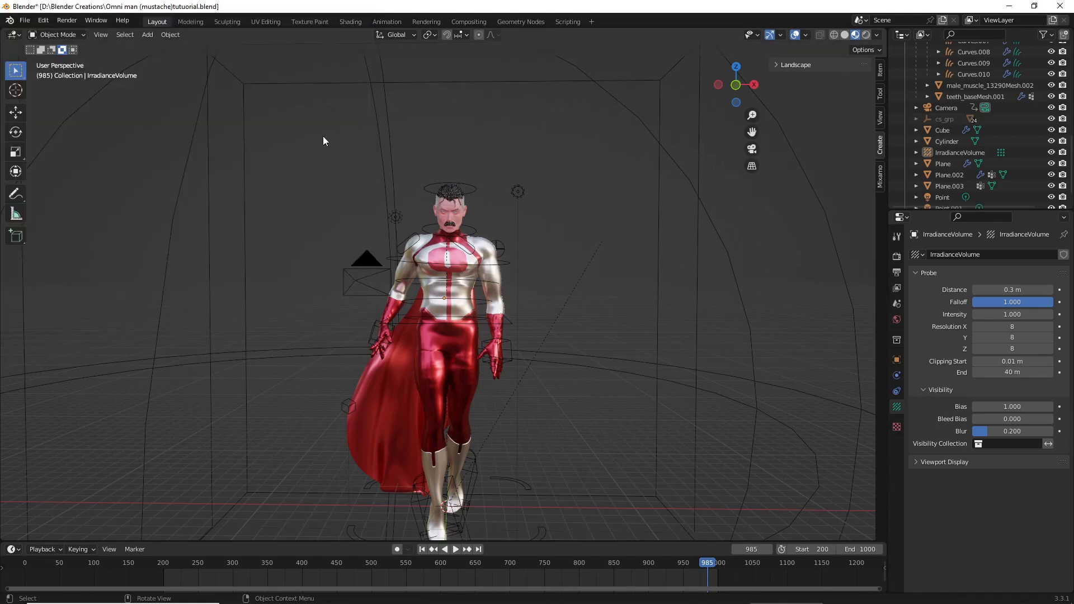
- In the Shading workspace, select the face mesh to show its male_muscle_13290.001 material nodes
click(342, 23)
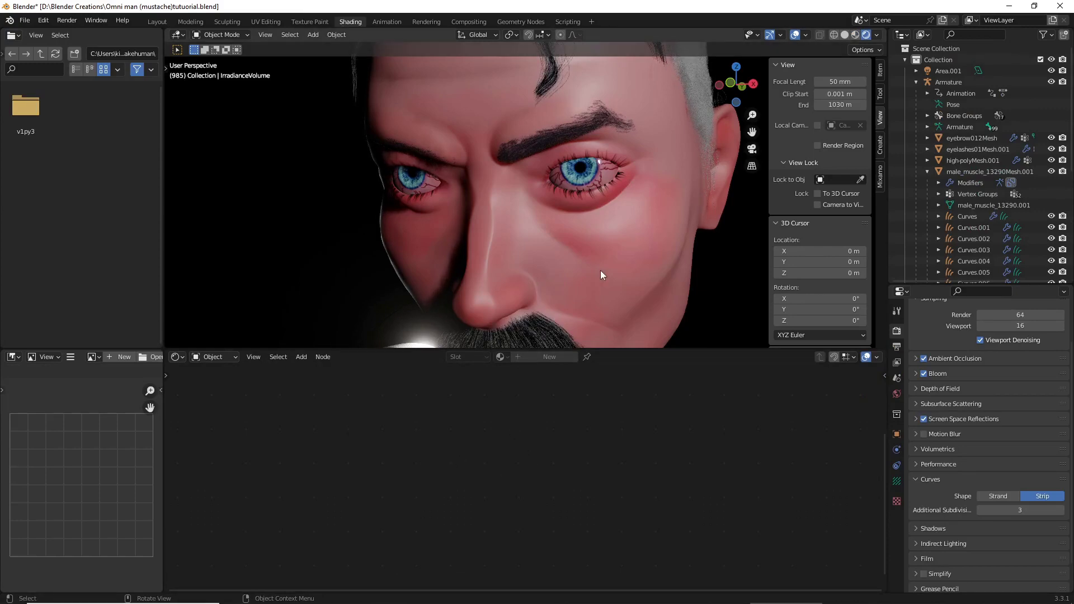
click(610, 290)
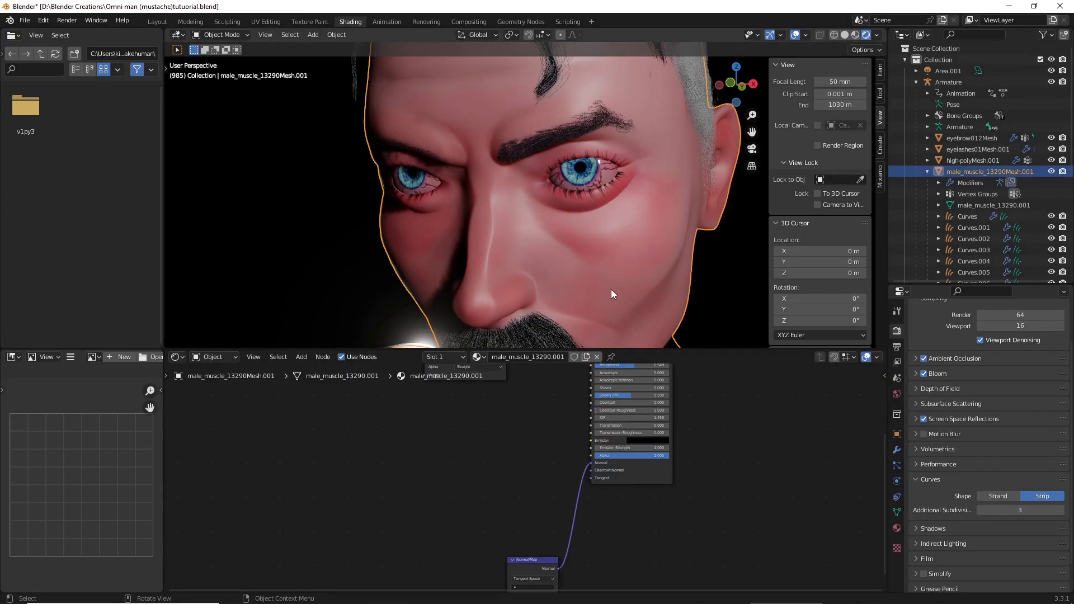
middle_drag(530, 434, 566, 449)
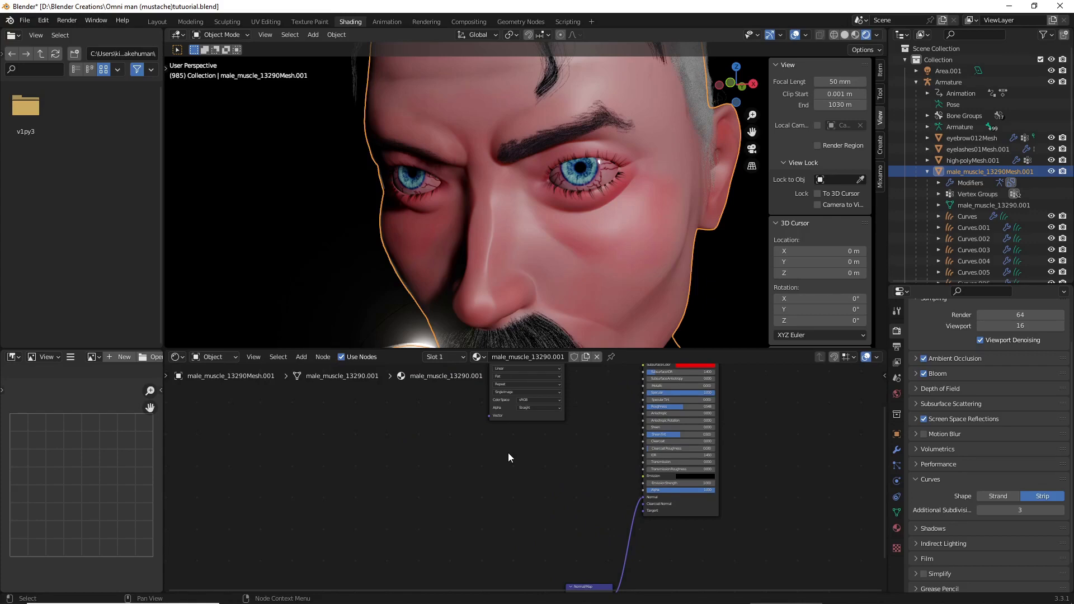
- Add a Voronoi Texture node and a Float Curve node to its right
key(shift+a)
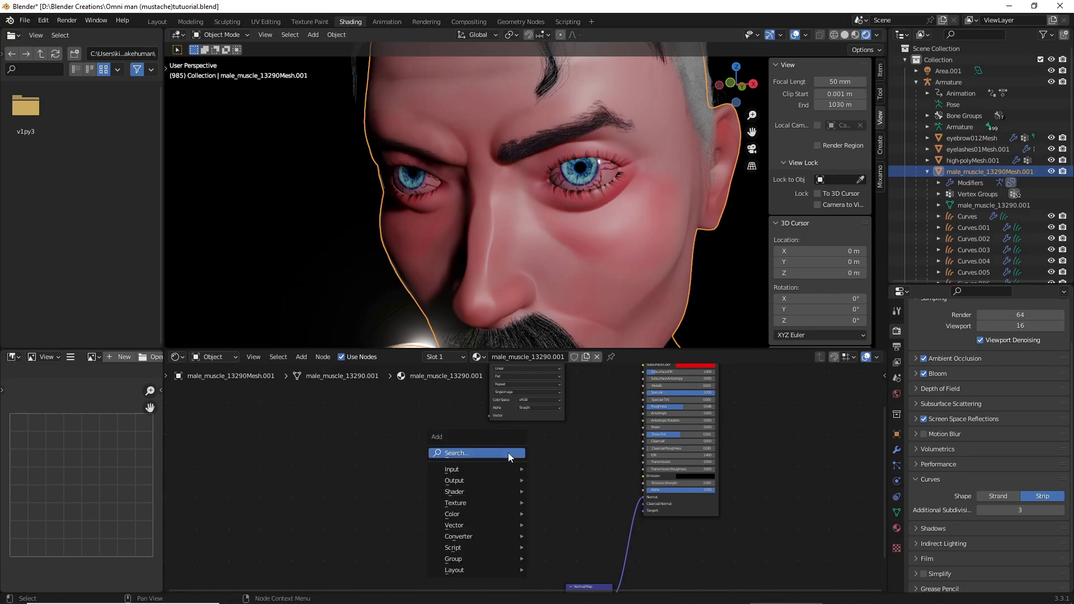
click(490, 452)
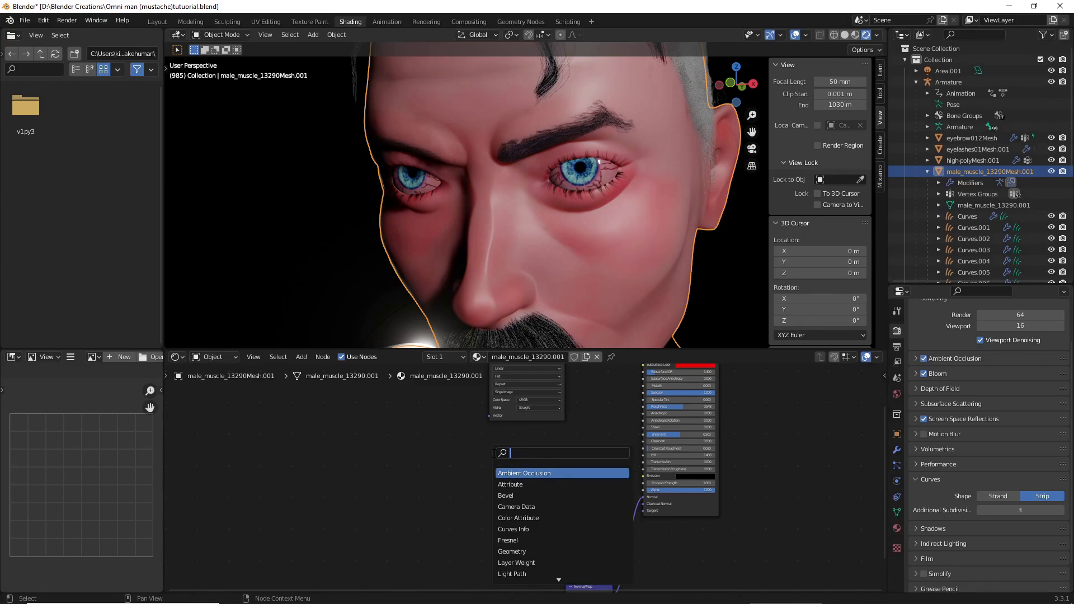
text(vor)
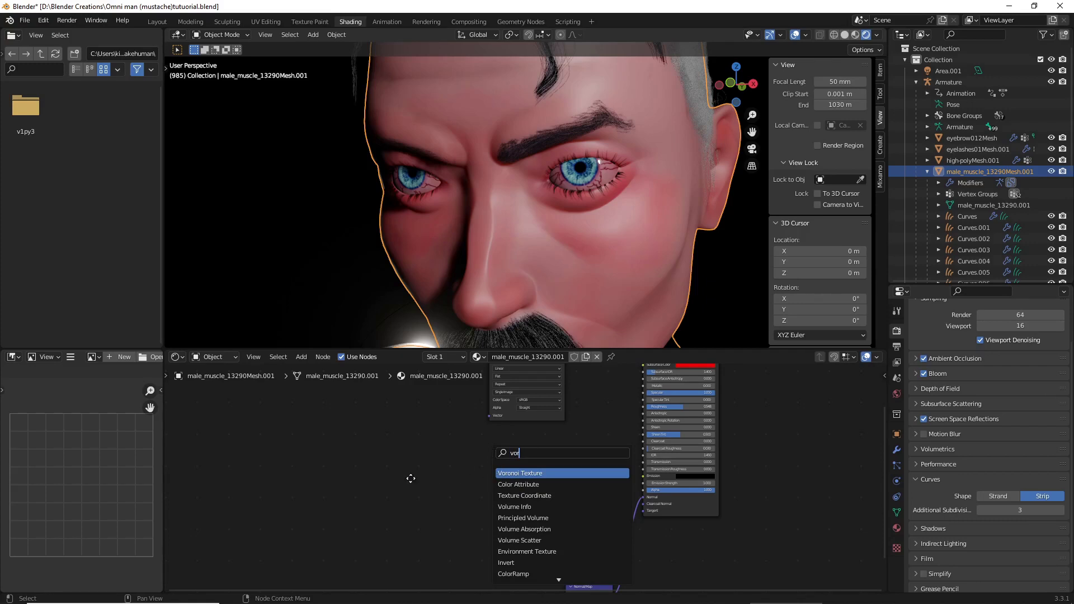
key(Return)
click(452, 482)
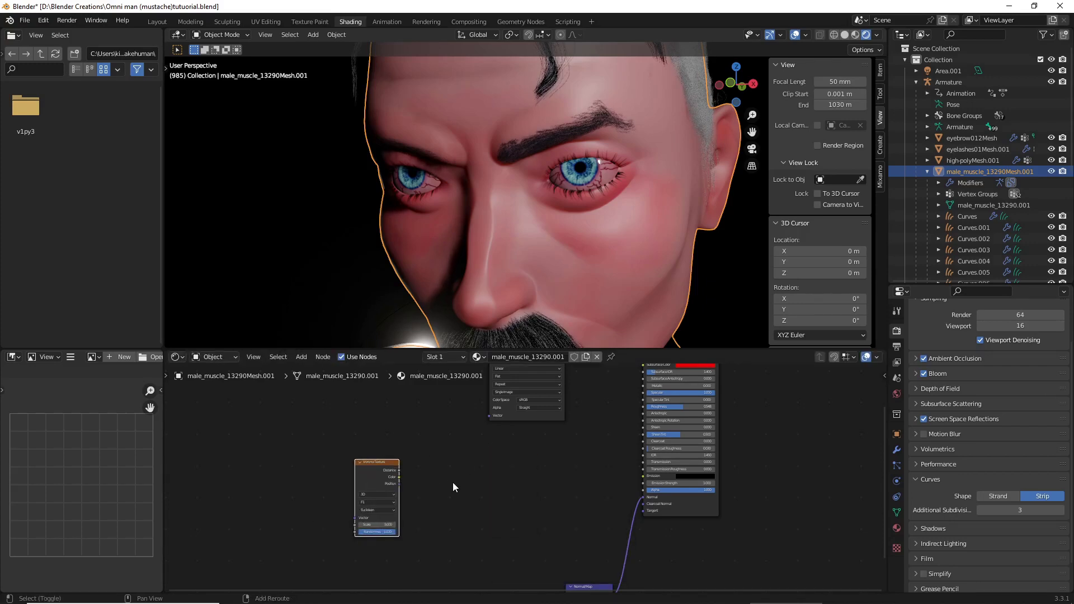
key(shift+a)
click(457, 471)
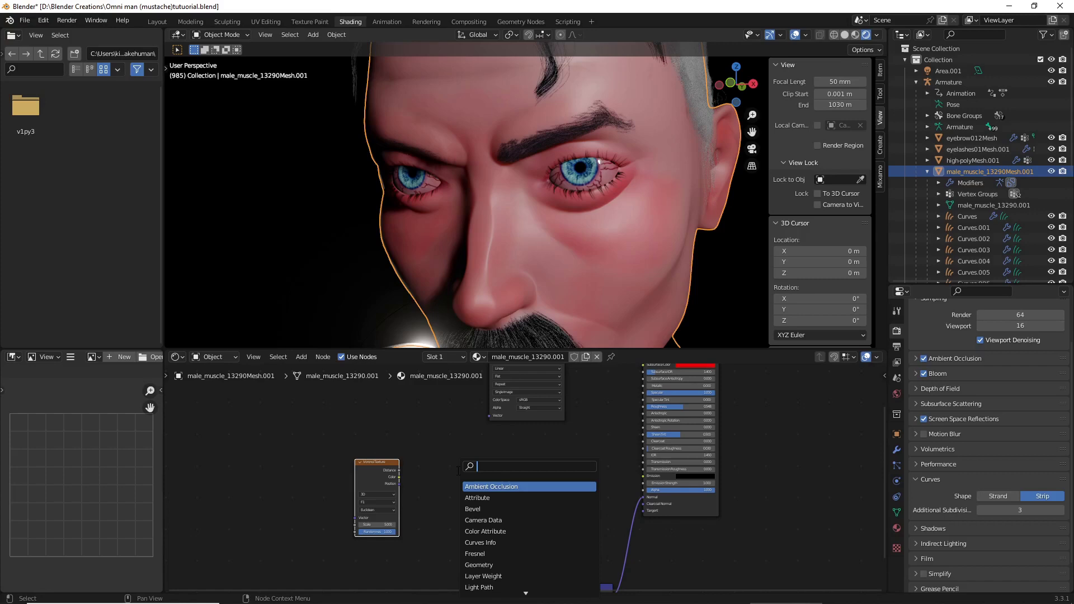
text(floa)
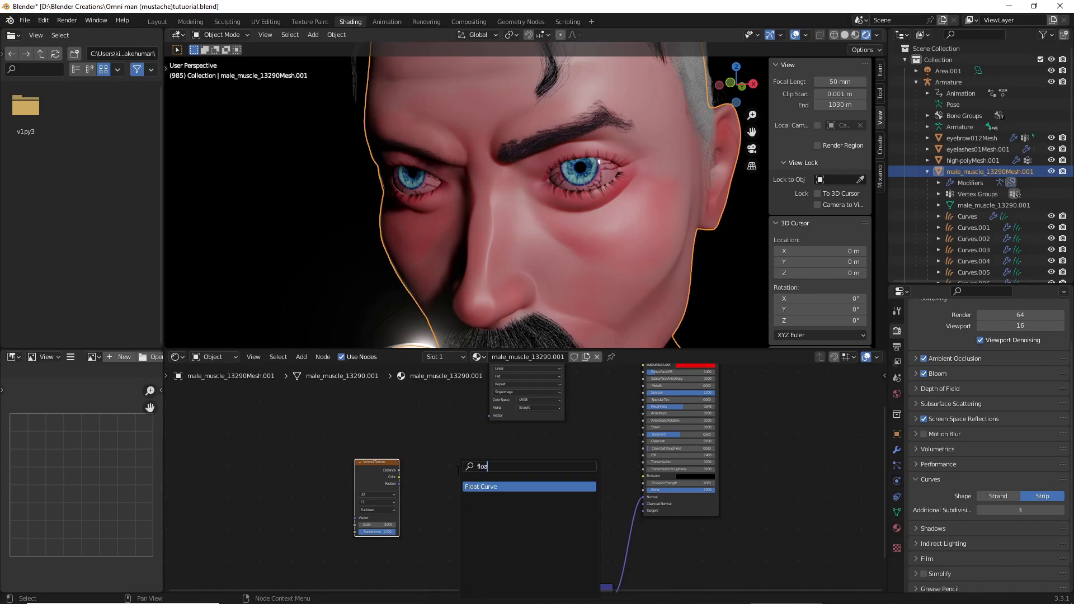
key(Return)
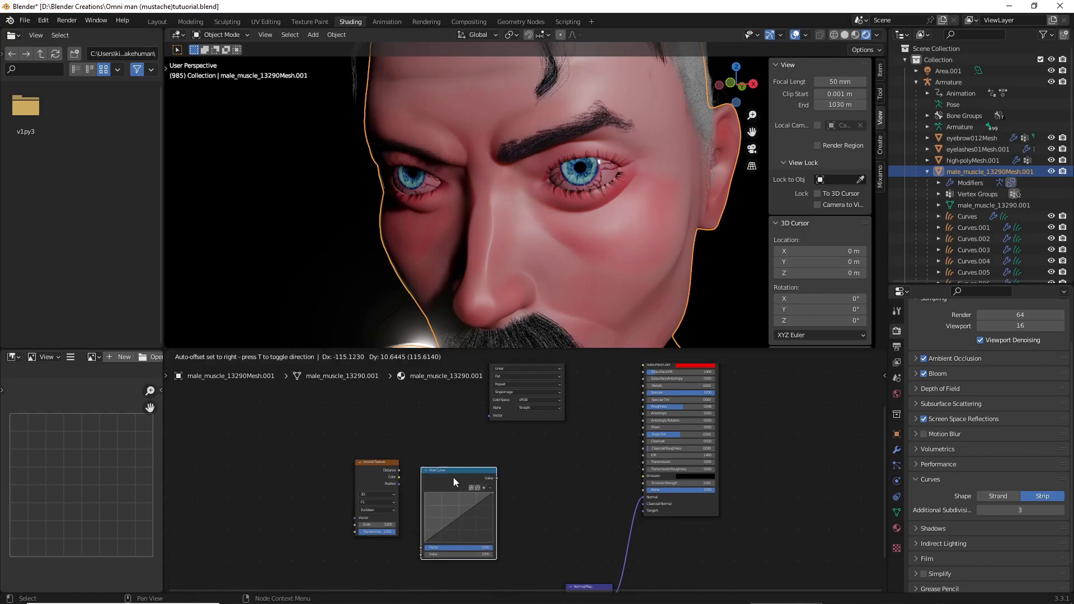
click(455, 478)
- Add a Bump node after the Float Curve and shift the three nodes left
key(shift+a)
click(546, 475)
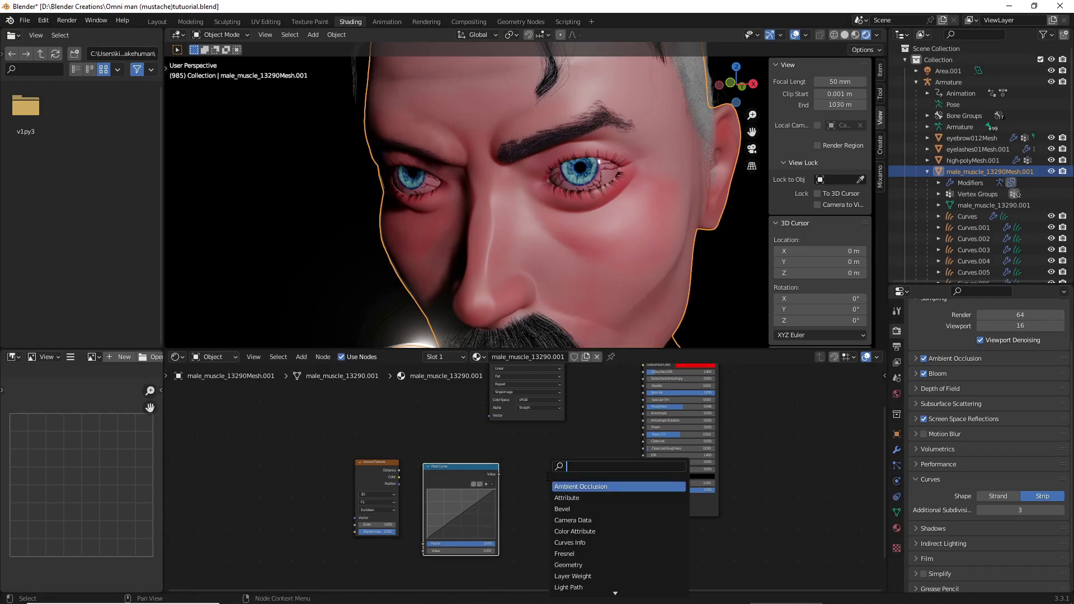
text(bump)
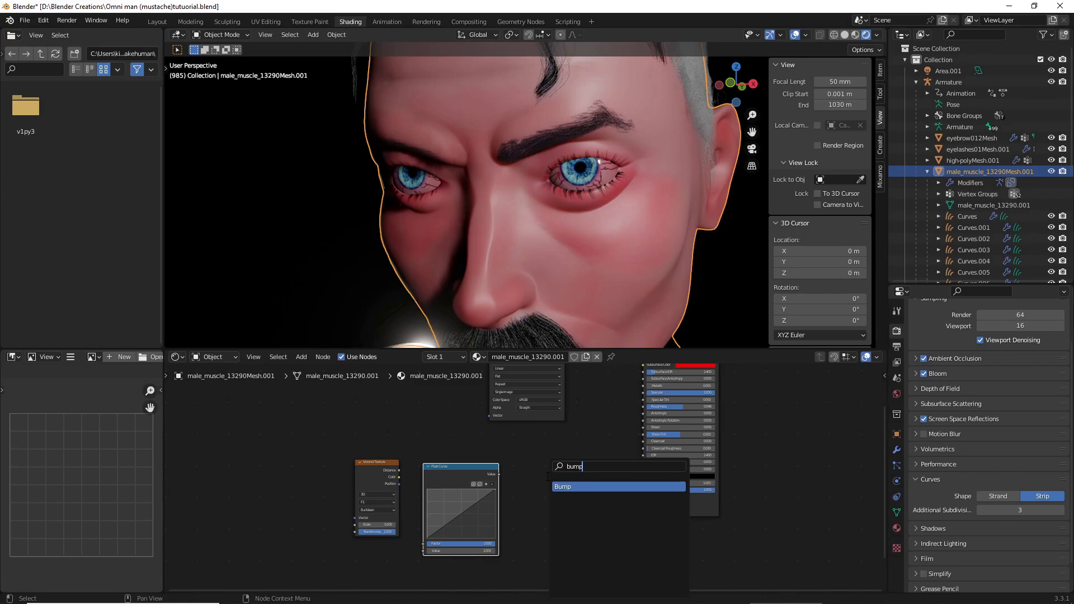
click(557, 487)
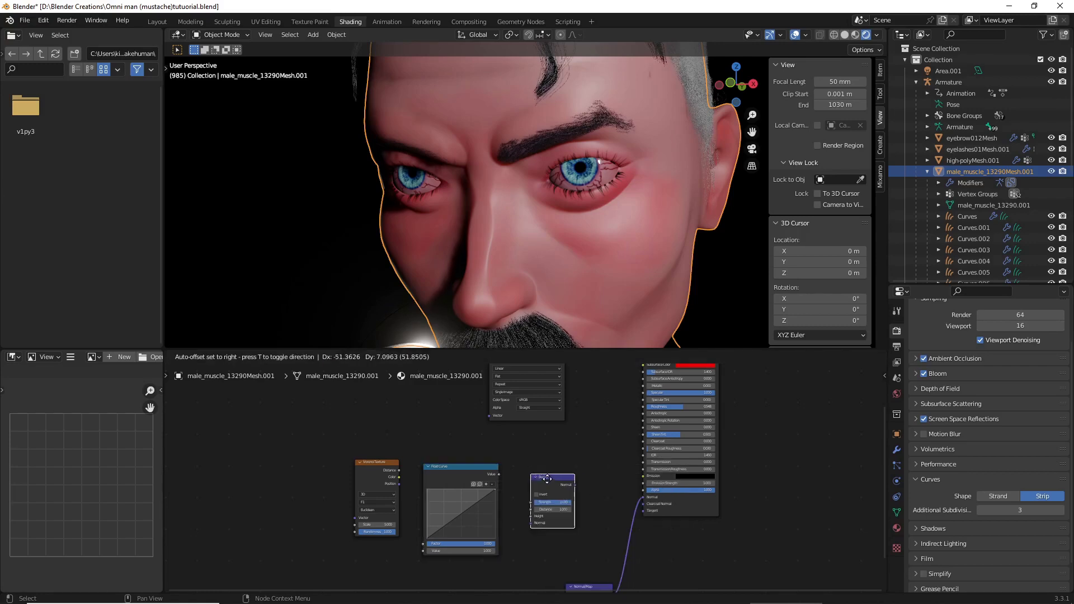
click(546, 473)
drag(377, 439, 519, 502)
- Add a MixRGB node using the node search with 'mix'
key(shift+a)
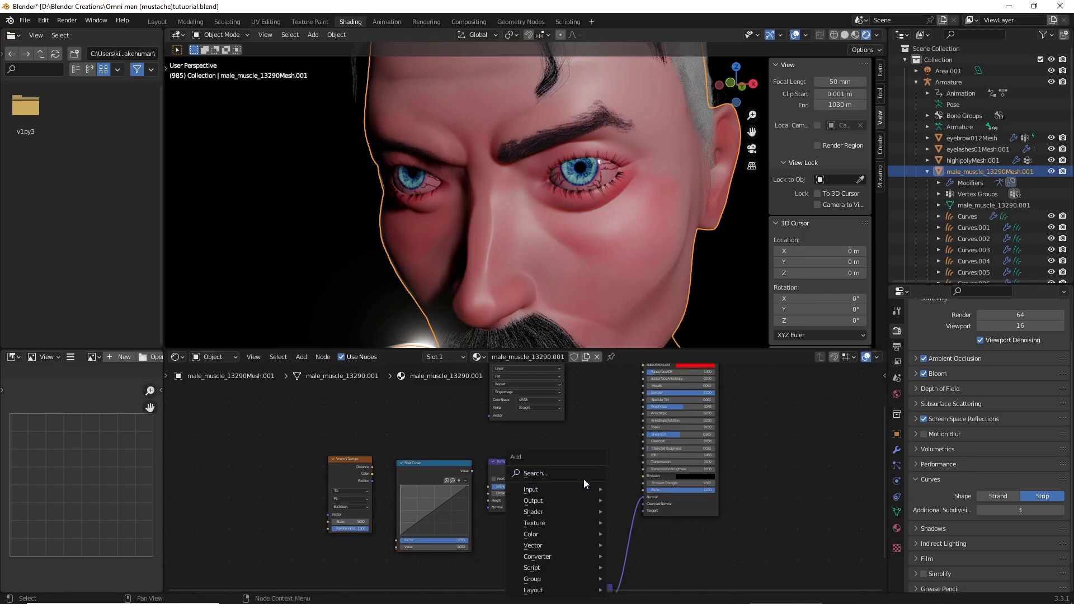
click(583, 472)
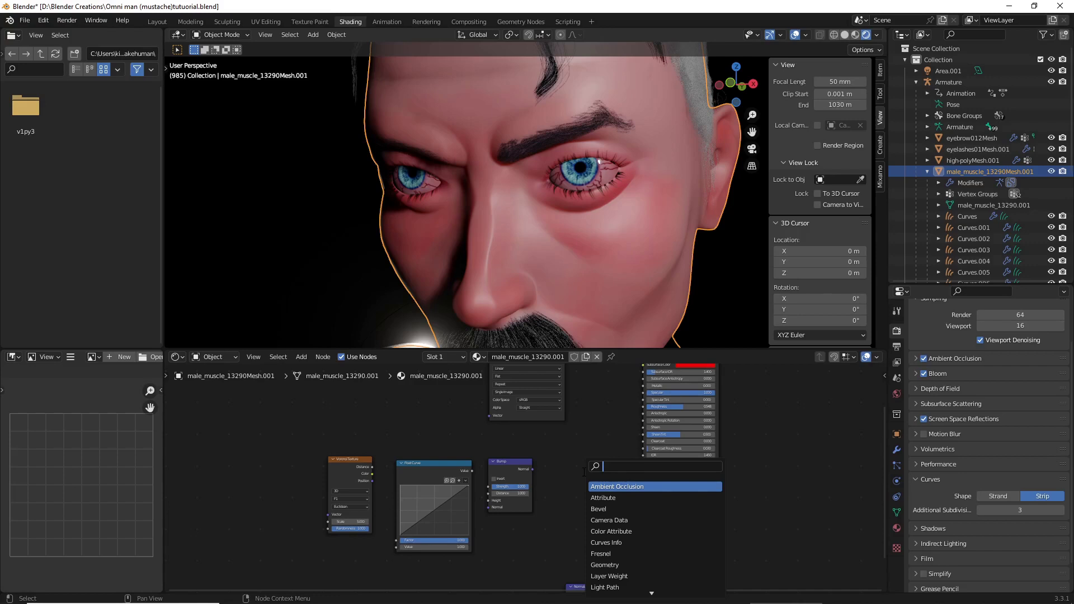
text(mix)
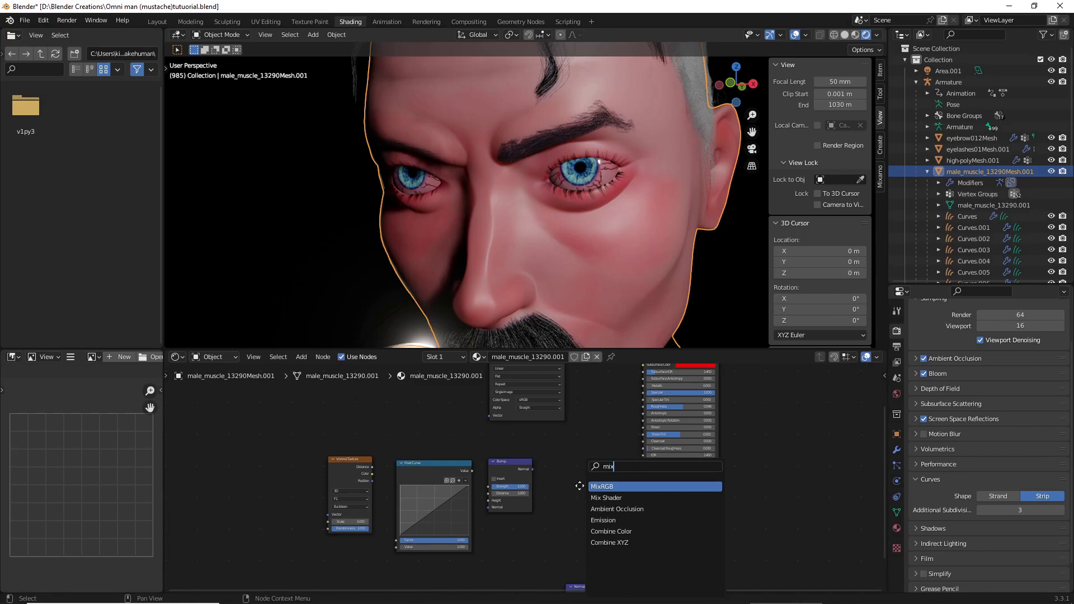
key(Return)
- Place the Mix node after Bump and unplug the Normal Map from the Principled BSDF Normal
click(590, 445)
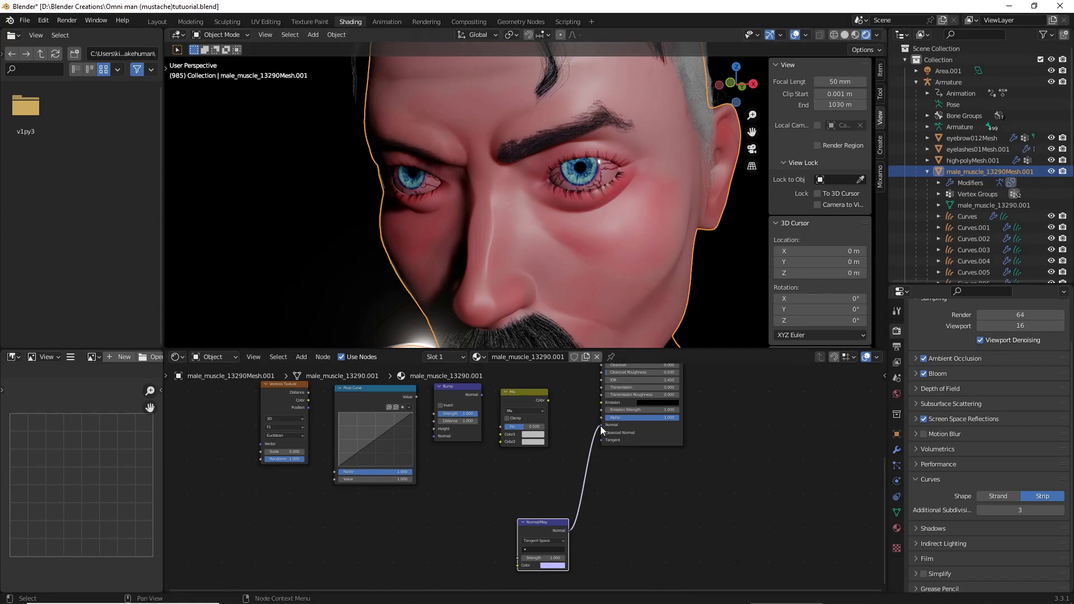
drag(600, 425, 557, 523)
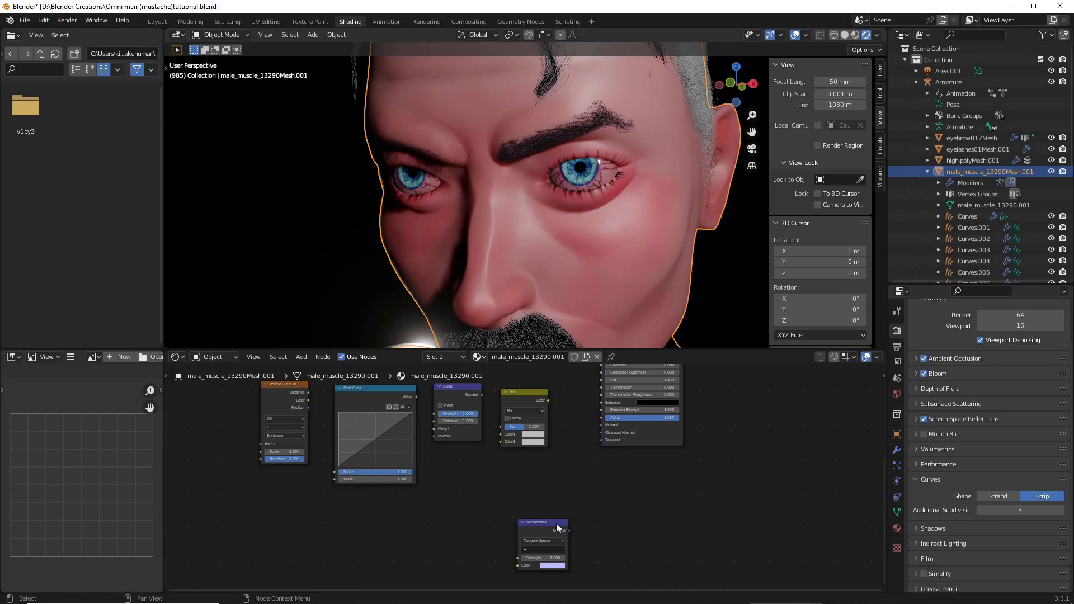
click(535, 523)
scroll(469, 499, up, 4)
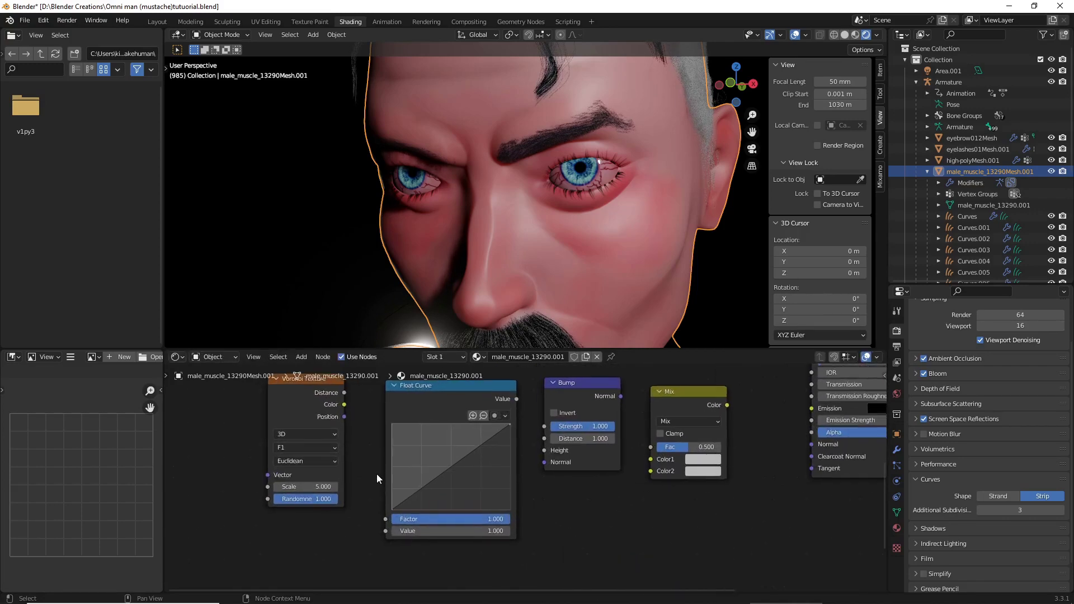
middle_drag(377, 474, 418, 495)
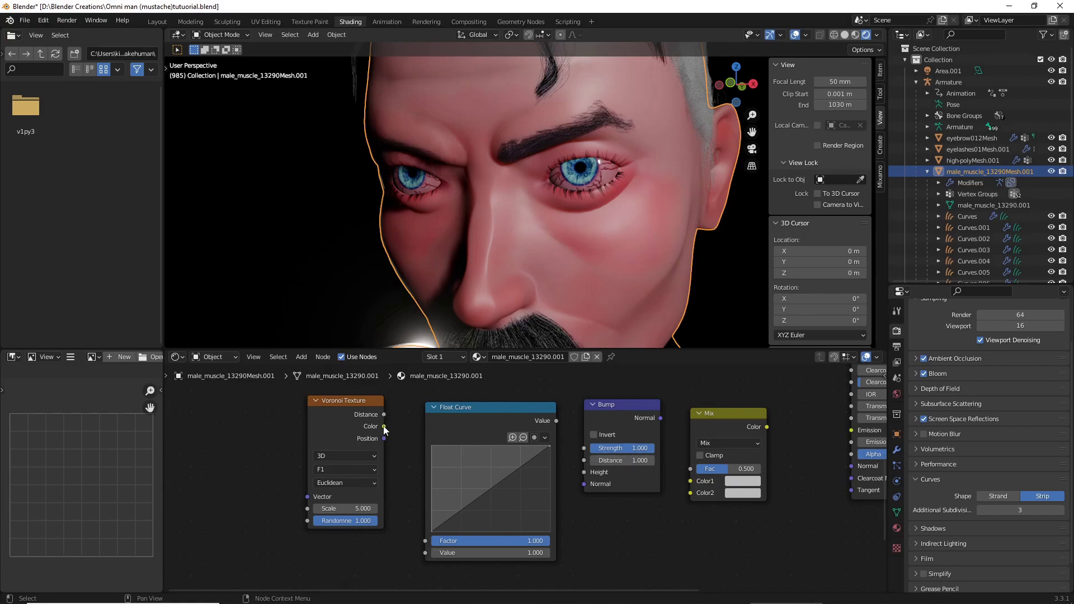
- Link Voronoi Color to Float Curve Value, Float Curve to Bump Height, and Bump Normal to Mix Color1
drag(384, 427, 391, 443)
drag(408, 517, 419, 553)
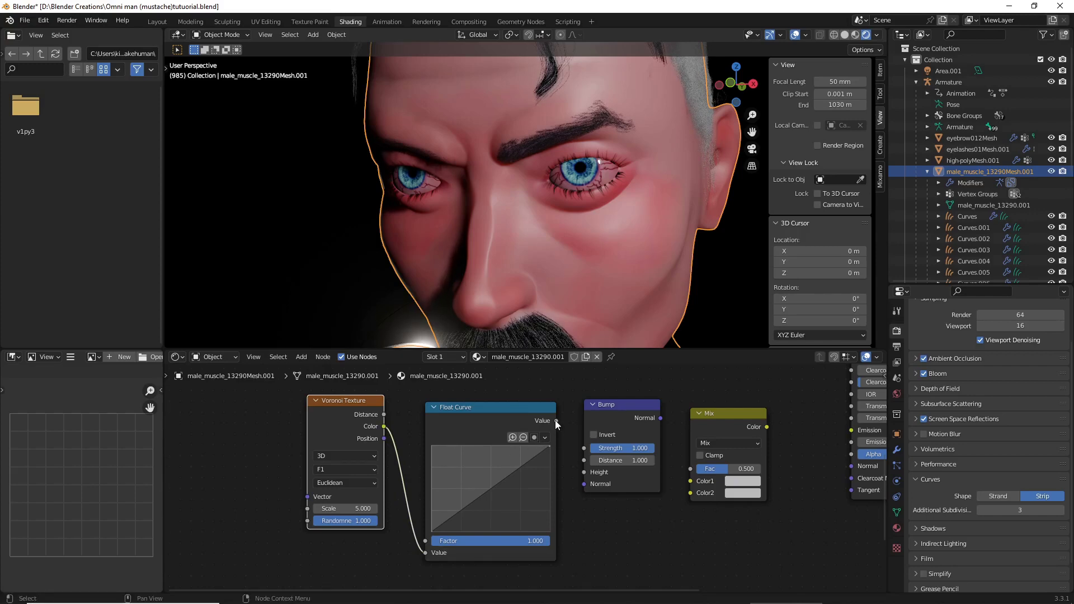
drag(556, 421, 560, 435)
drag(567, 484, 579, 472)
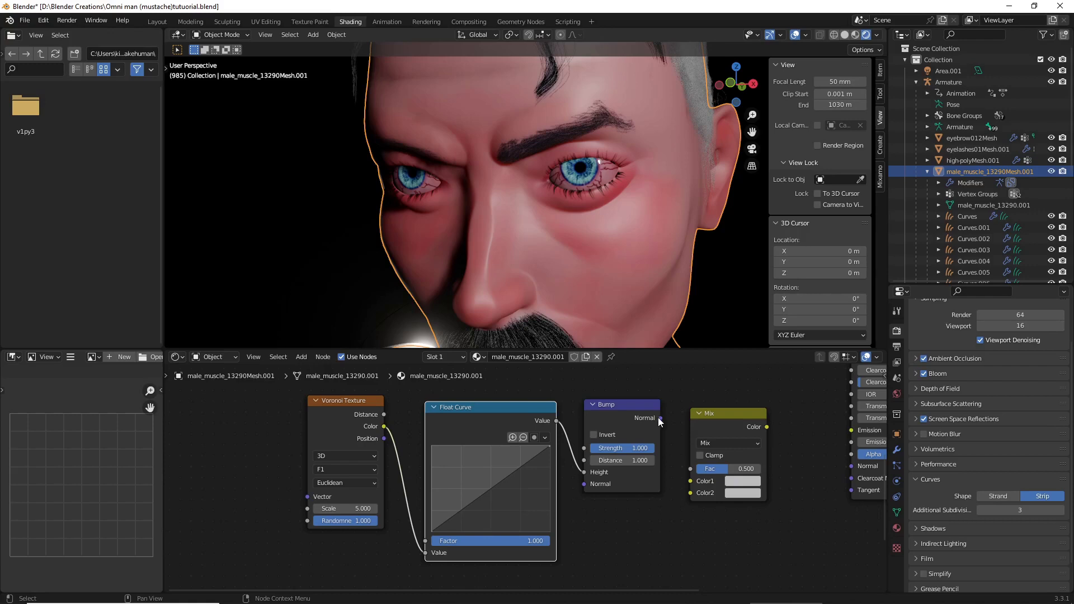
drag(661, 418, 691, 482)
- Set the Mix node's blending mode to Multiply
click(728, 444)
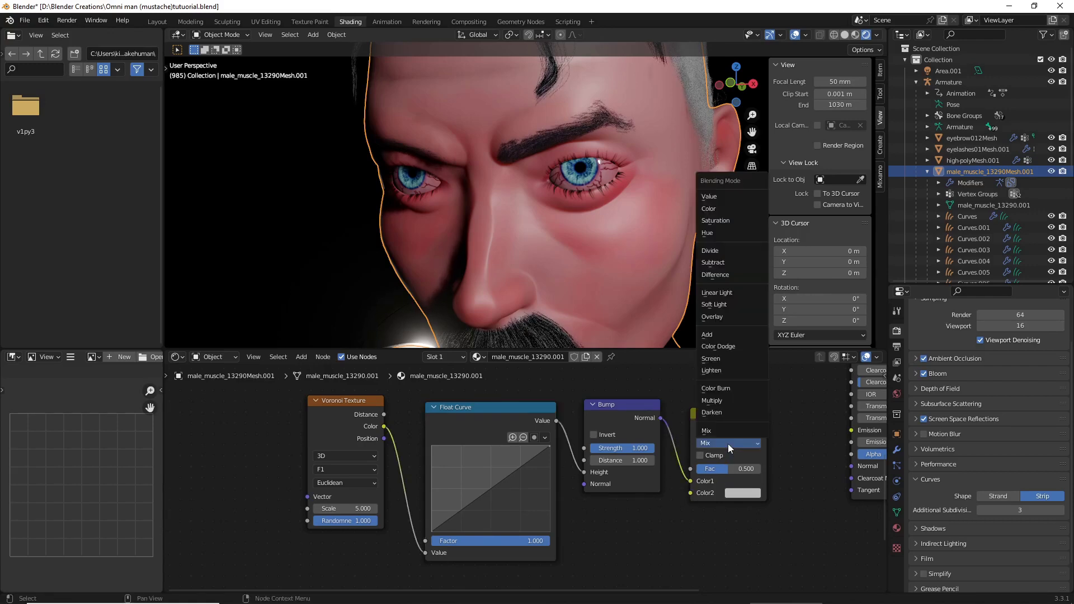
click(735, 432)
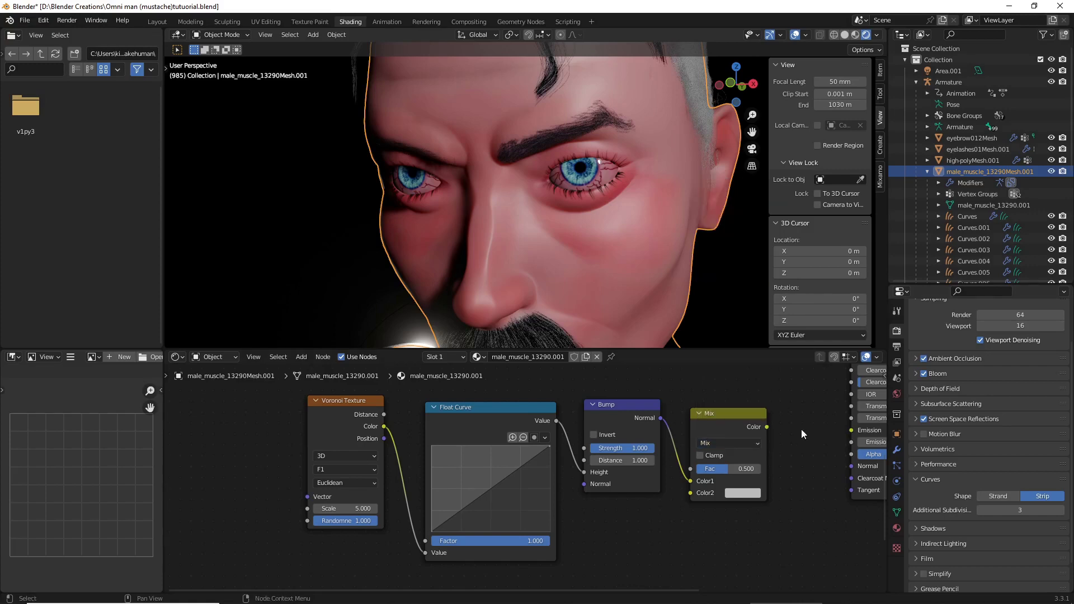
click(728, 442)
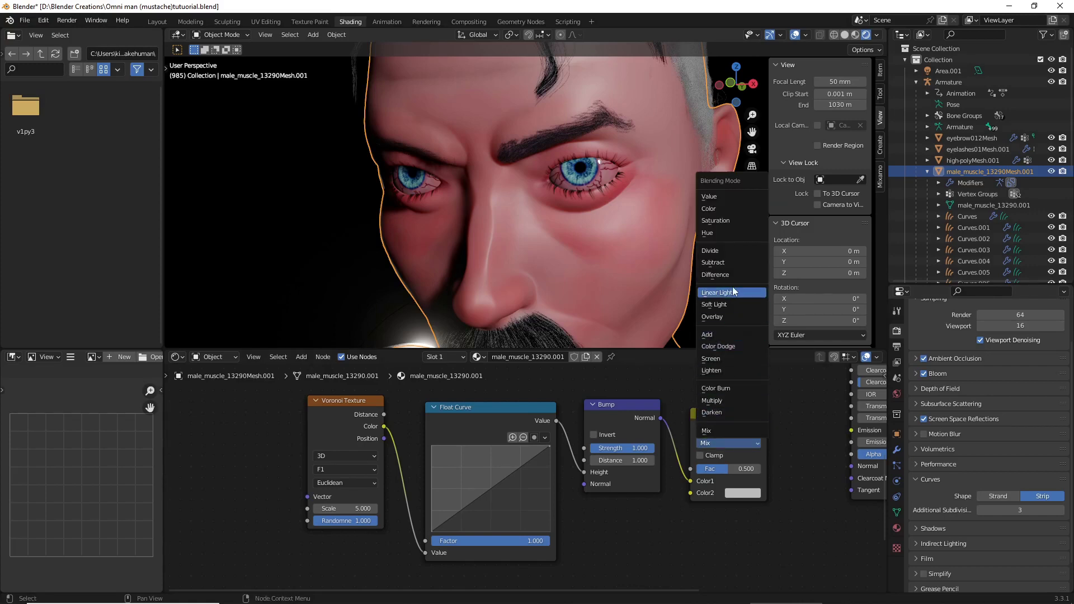
click(726, 402)
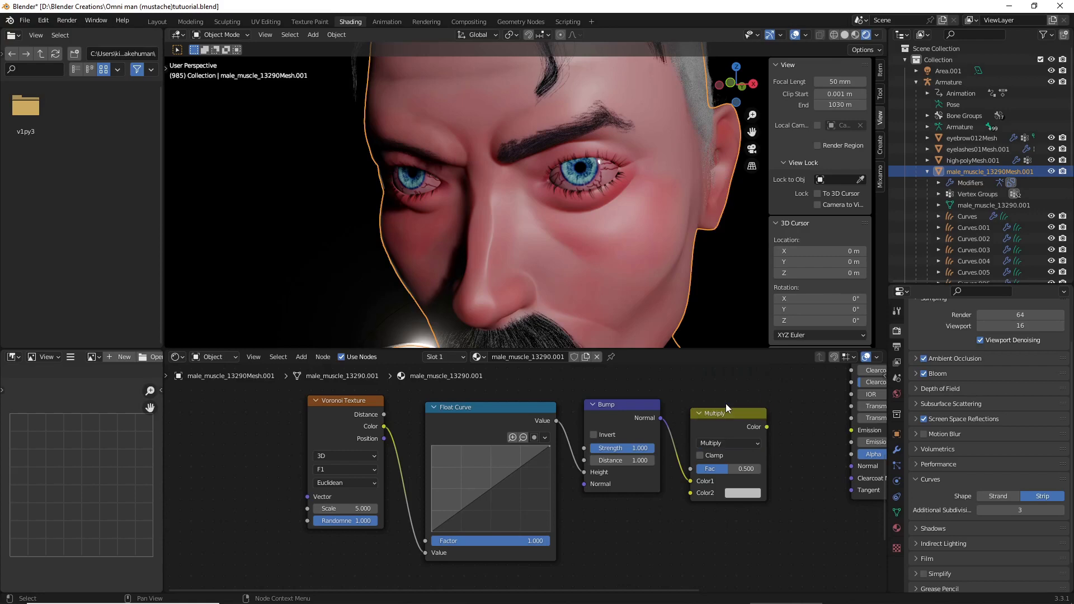
- Plug the Multiply result into the shader's Normal and set Voronoi Scale to 4000
middle_drag(657, 515, 532, 498)
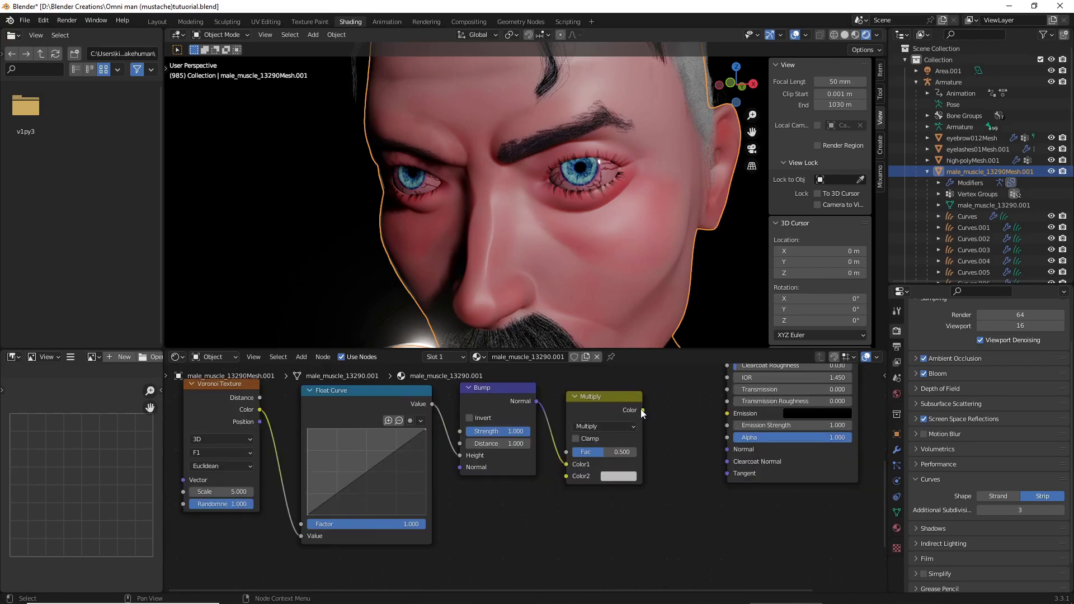
drag(641, 410, 650, 417)
drag(713, 448, 721, 448)
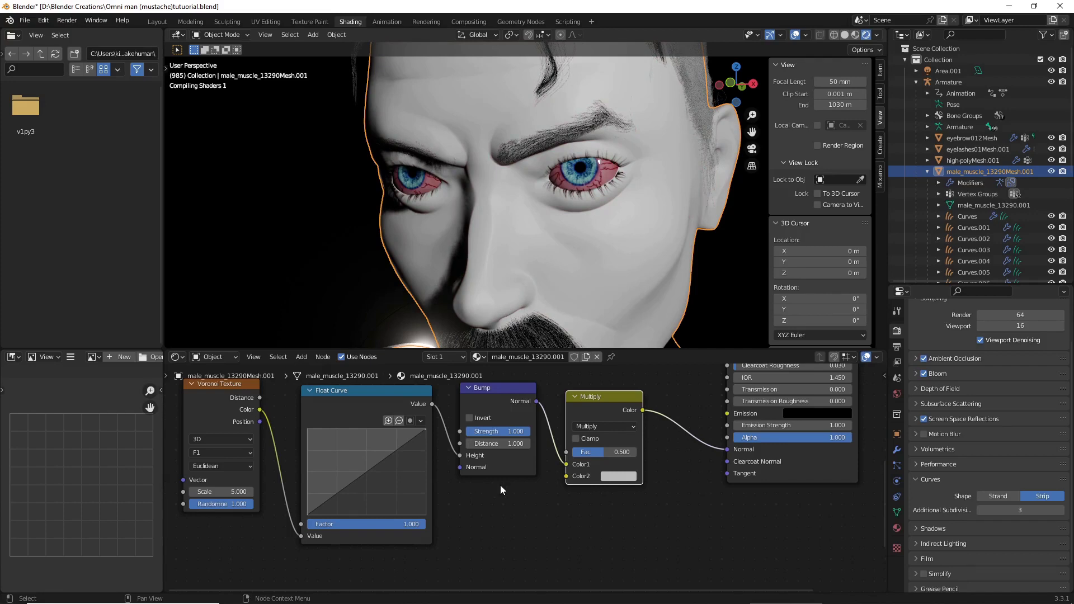
middle_drag(500, 485, 614, 496)
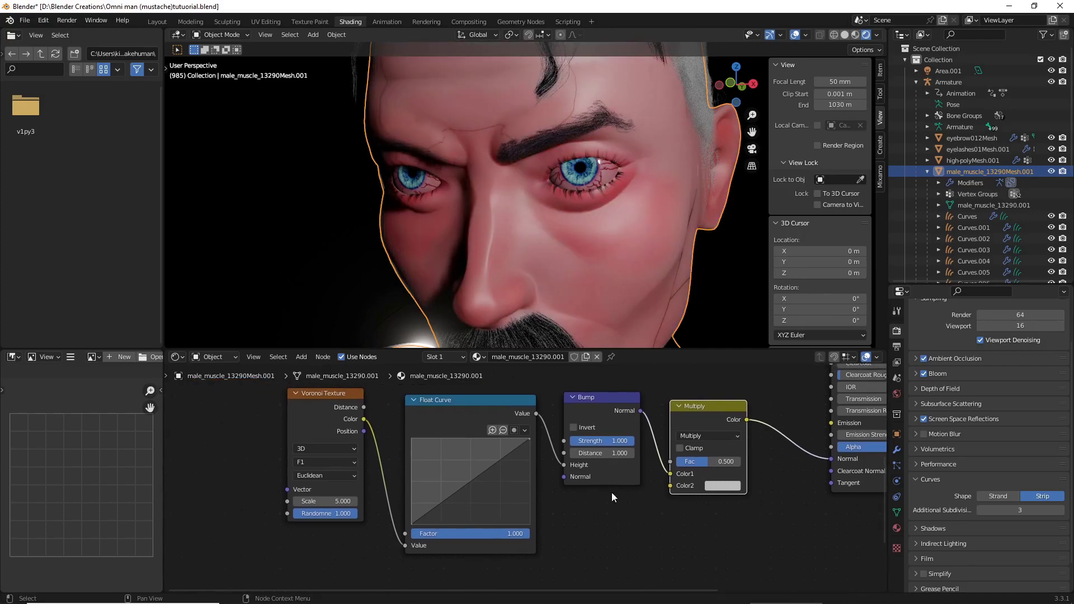
click(322, 499)
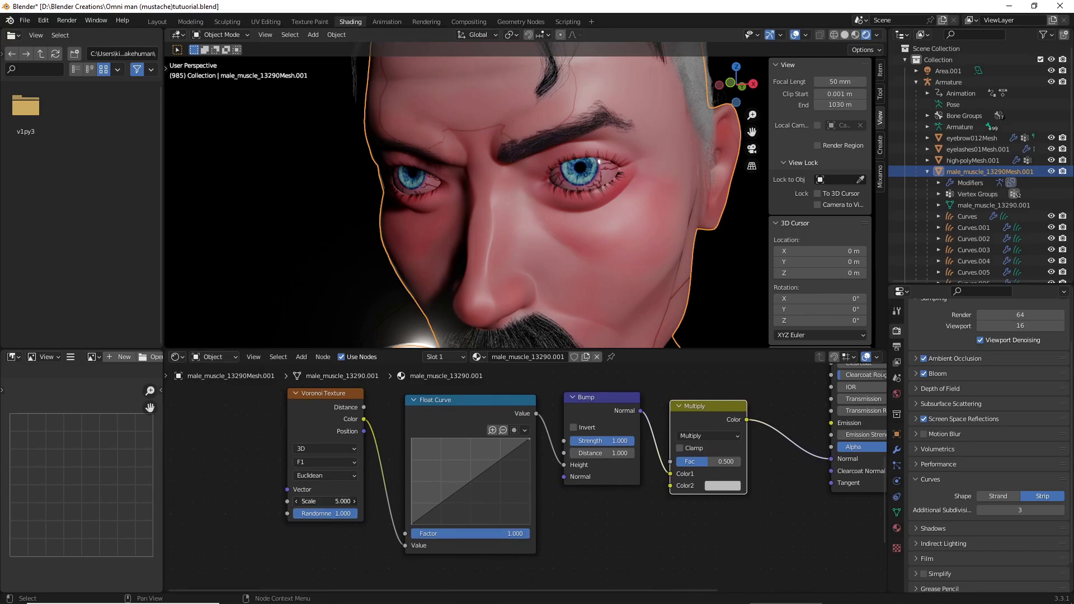
text(4000)
key(Return)
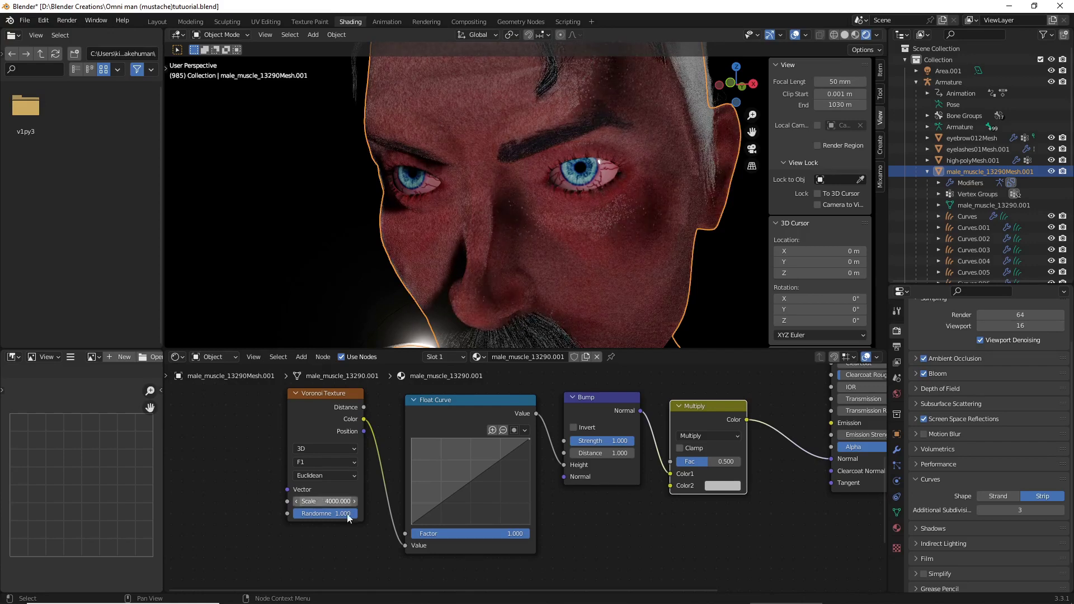
- Set Bump Distance to 0.002 and bow the Float Curve upward with a new point
middle_drag(626, 509, 495, 514)
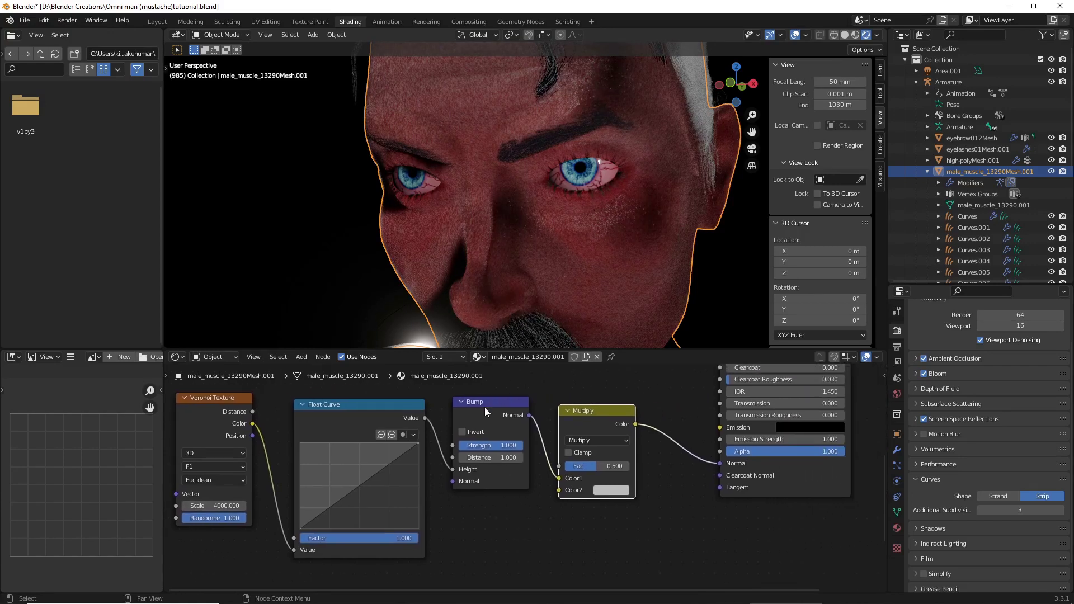
click(484, 459)
key(BackSpace)
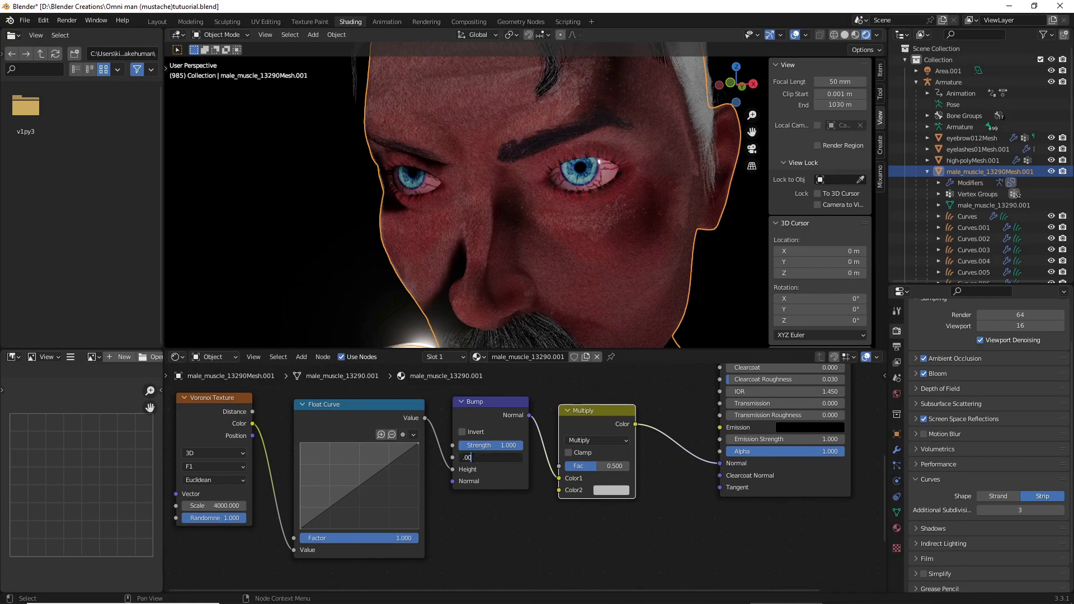
text(.002)
key(Return)
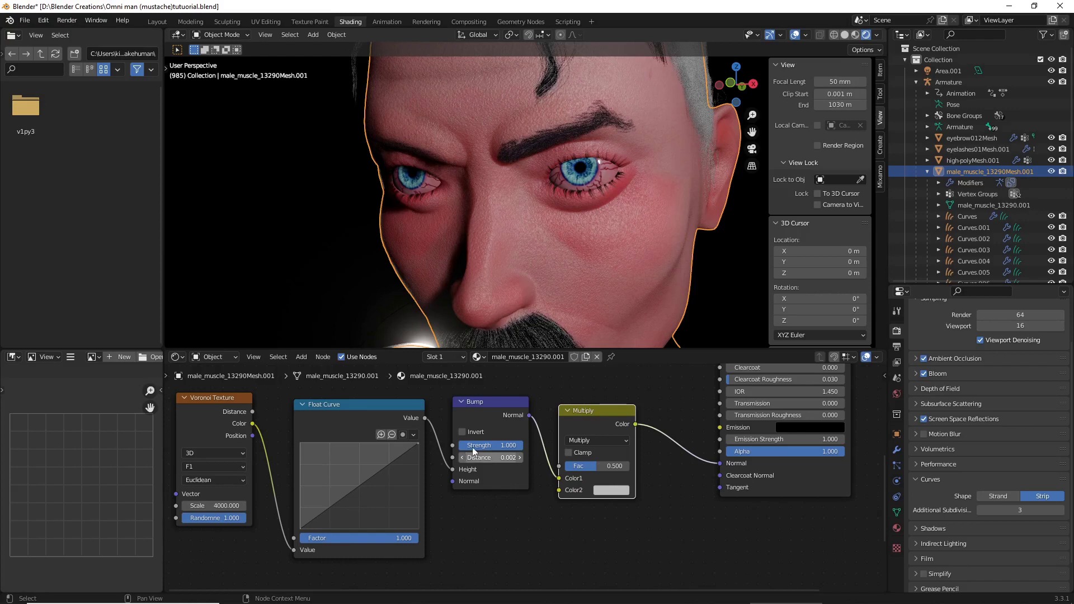
middle_drag(414, 538, 490, 532)
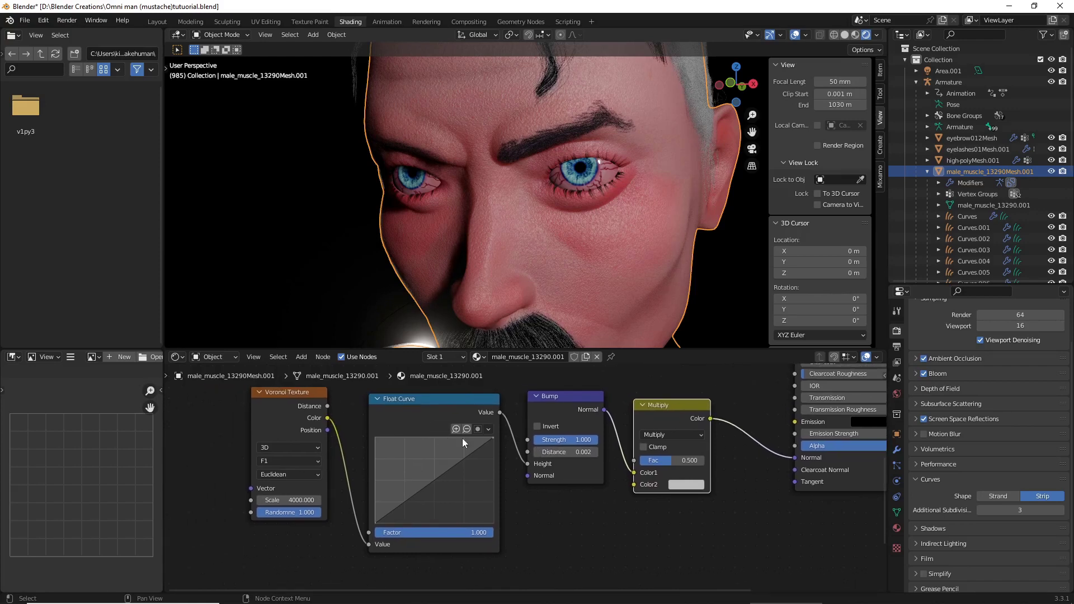
drag(435, 478, 410, 460)
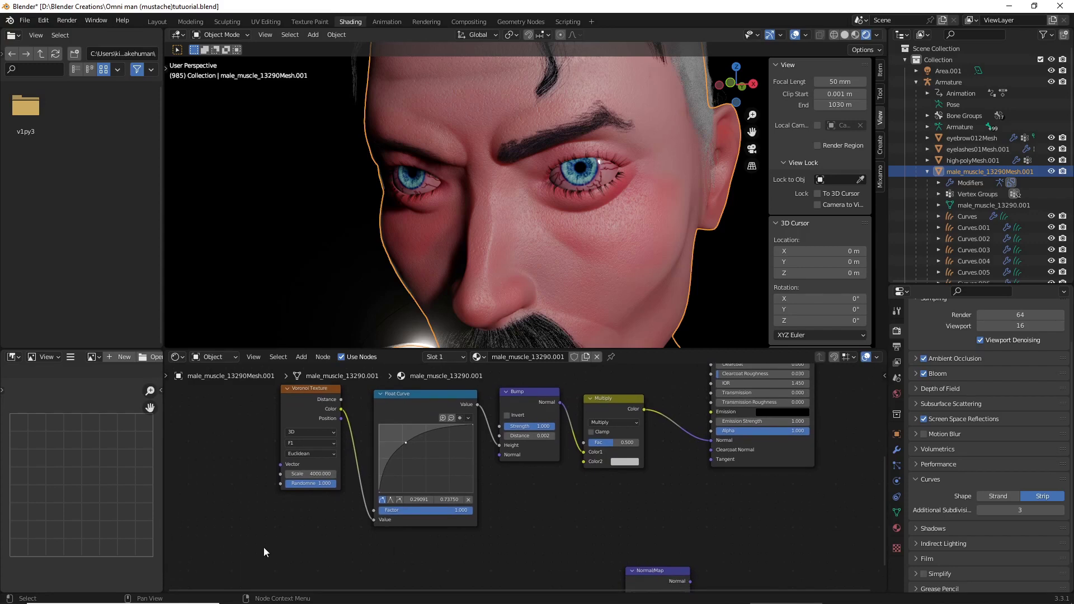
- Box-select the Voronoi, Float Curve and Bump nodes and duplicate them below
drag(259, 549, 556, 412)
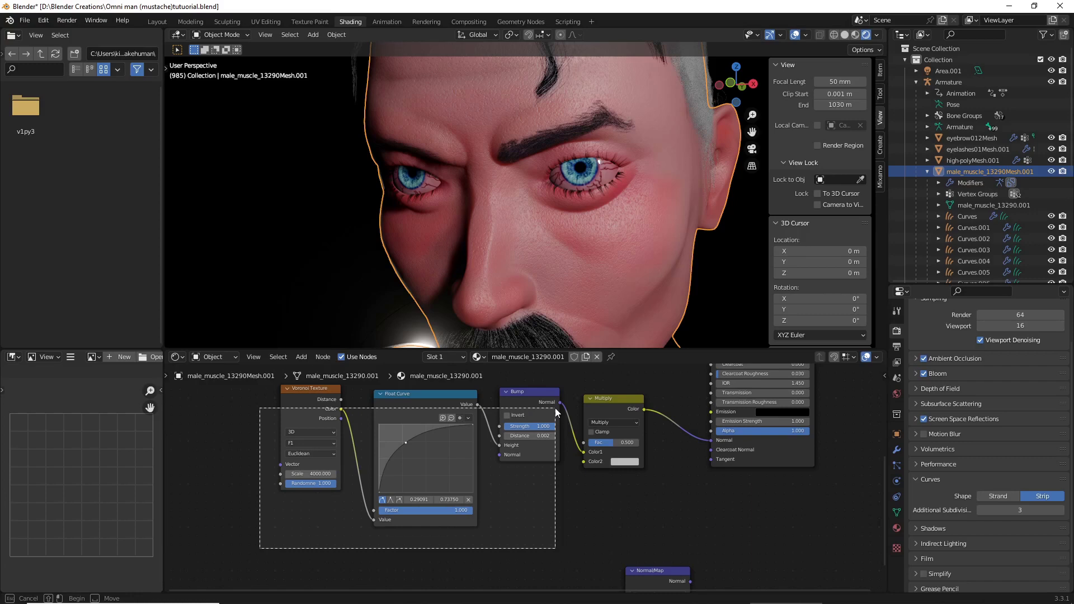
drag(556, 412, 554, 415)
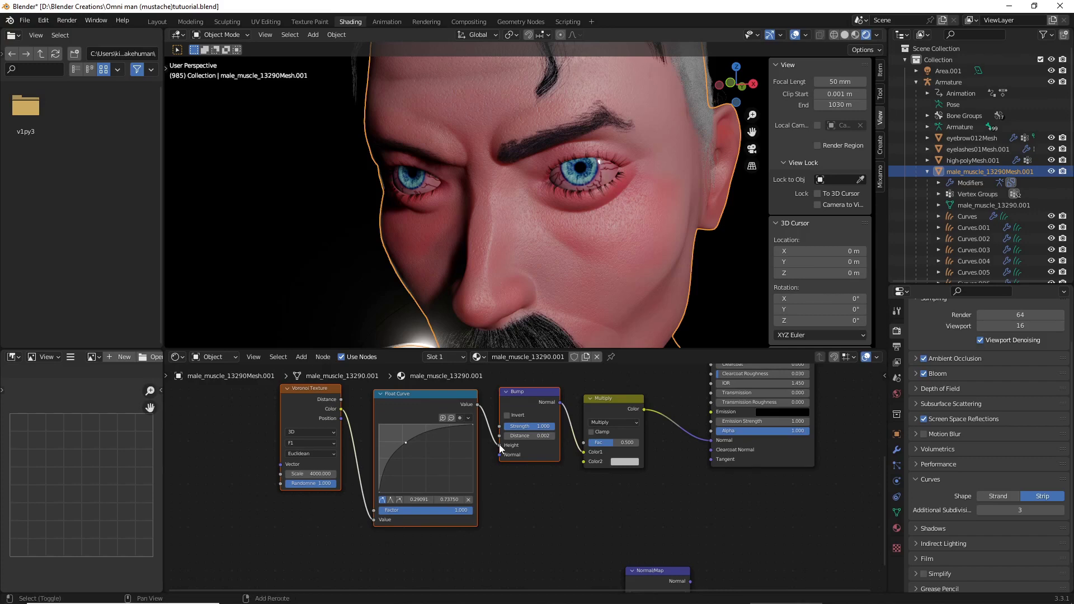
key(shift+d)
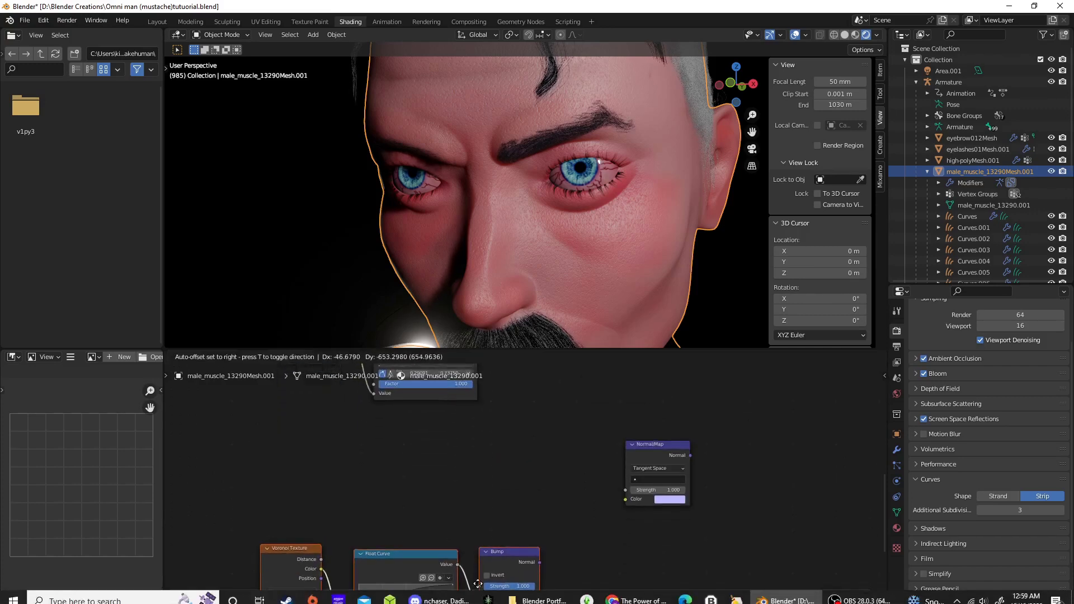
click(486, 497)
- Connect the copied Bump's Normal output to the Multiply node's Color2
middle_drag(593, 441, 552, 491)
scroll(556, 493, down, 2)
scroll(575, 513, up, 1)
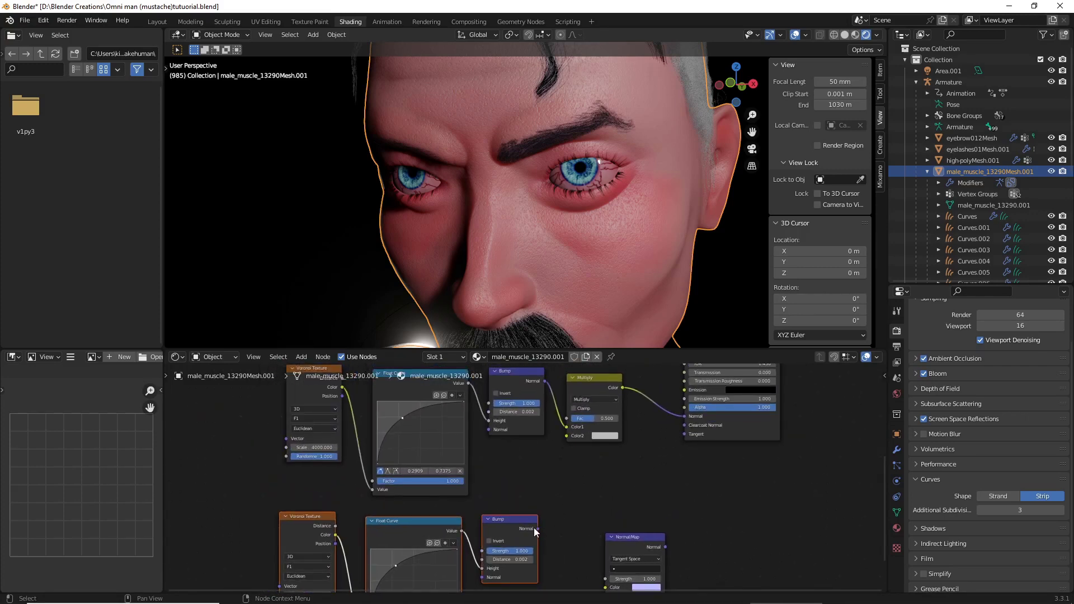
drag(538, 531, 564, 439)
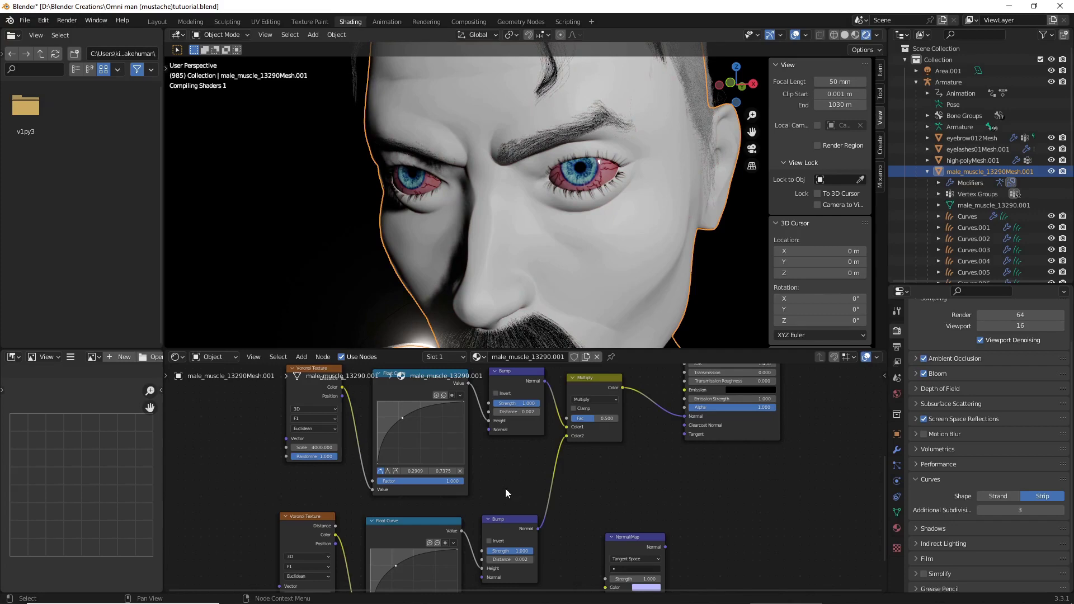
middle_drag(328, 474, 335, 499)
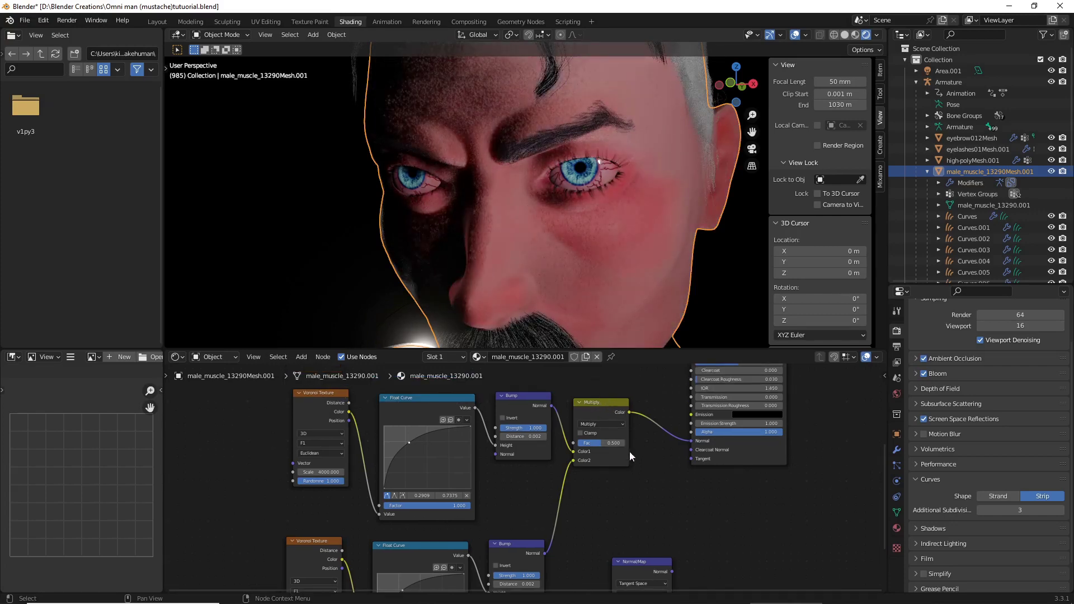
- Duplicate Multiply as an Add mix, insert it into the Normal link, and feed Normal Map into Color2
click(595, 403)
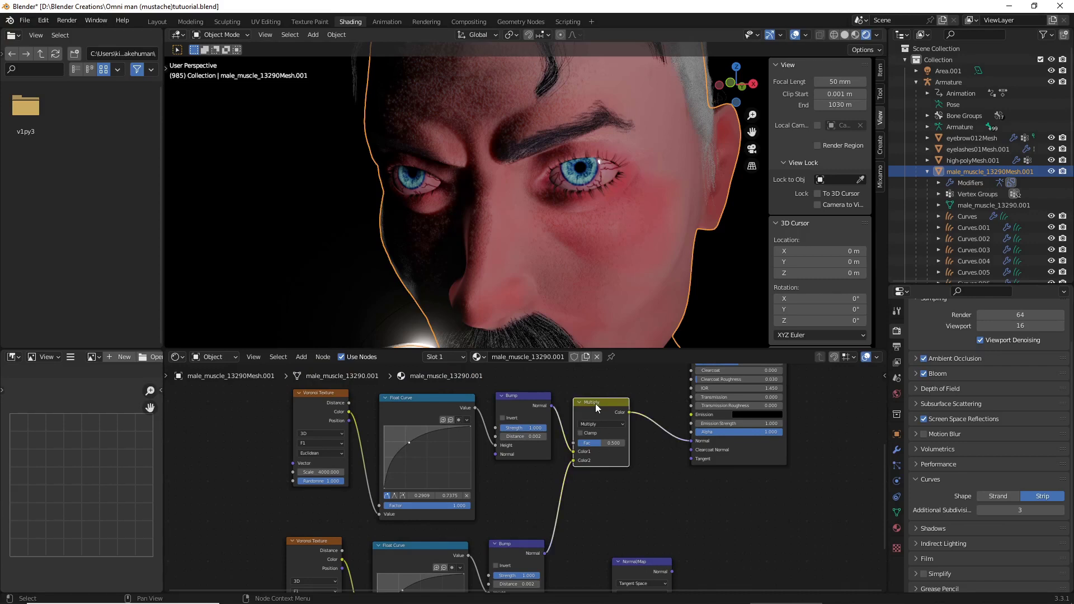
key(shift+d)
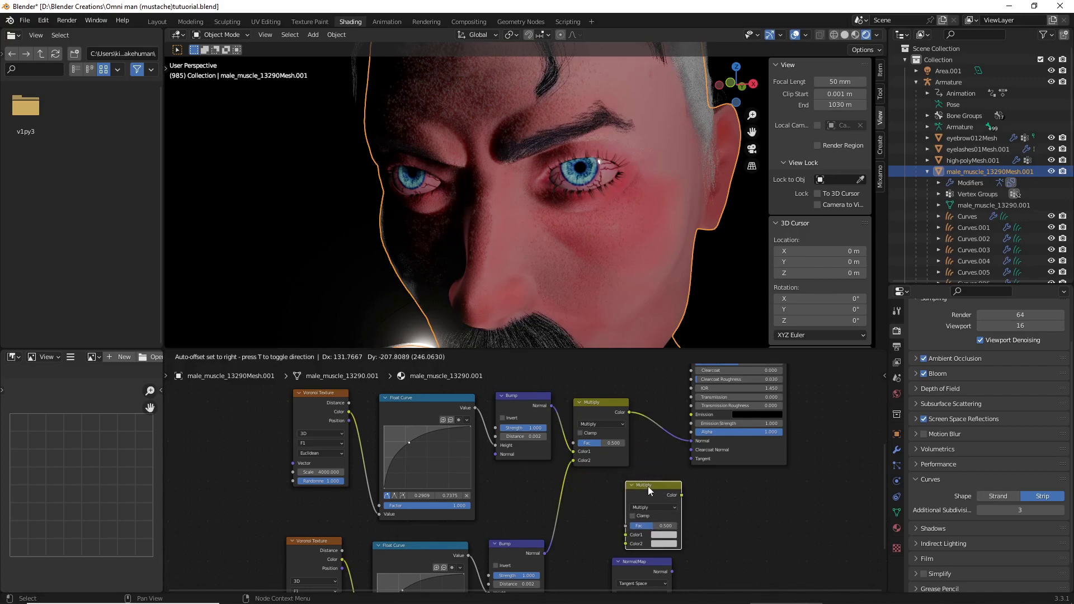
click(648, 485)
click(621, 475)
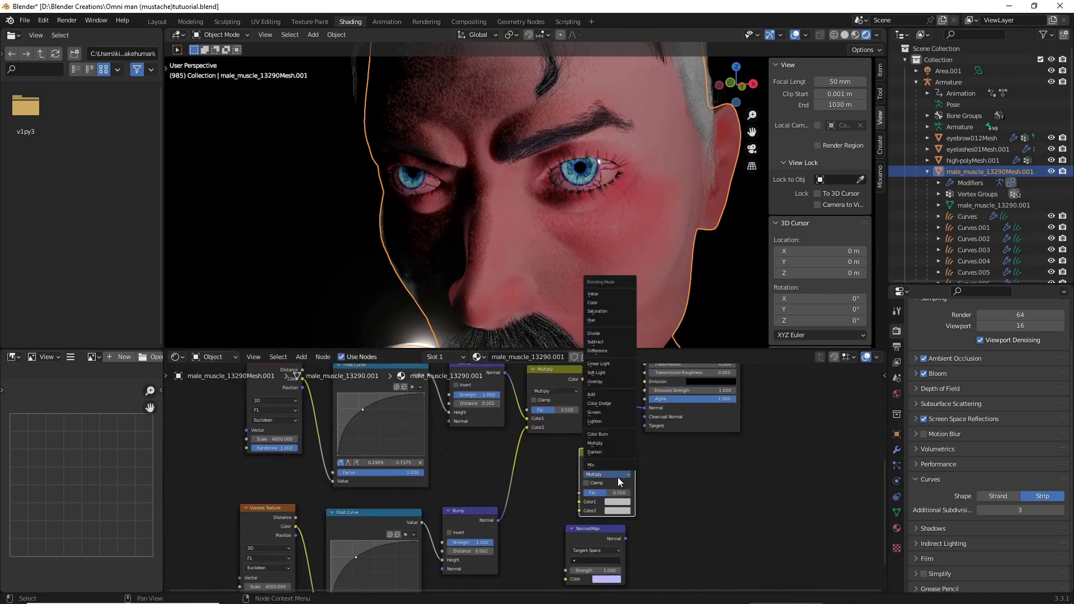
click(610, 394)
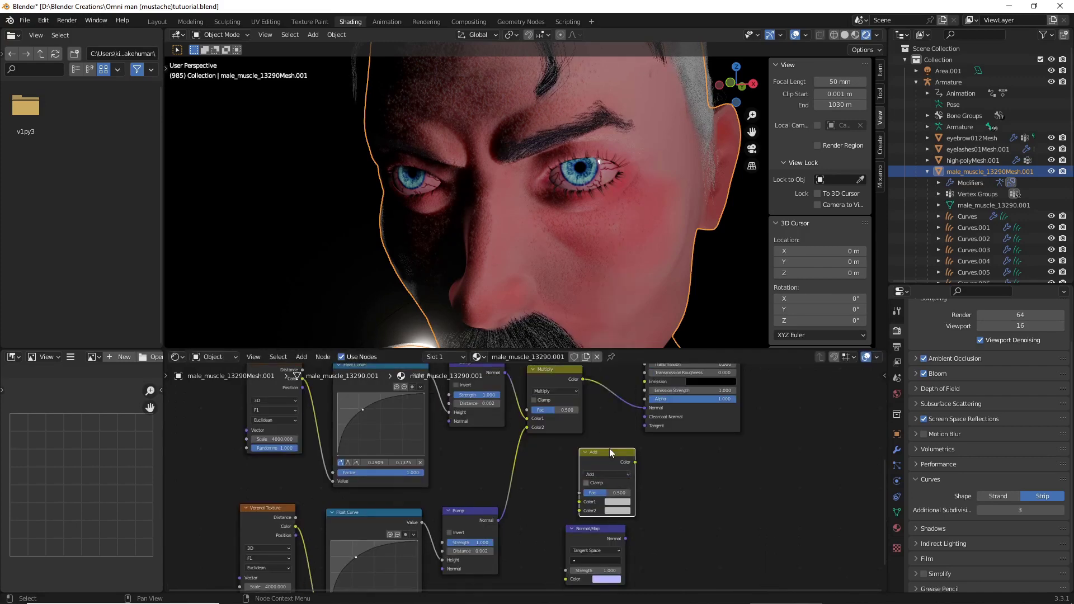
drag(609, 452, 617, 399)
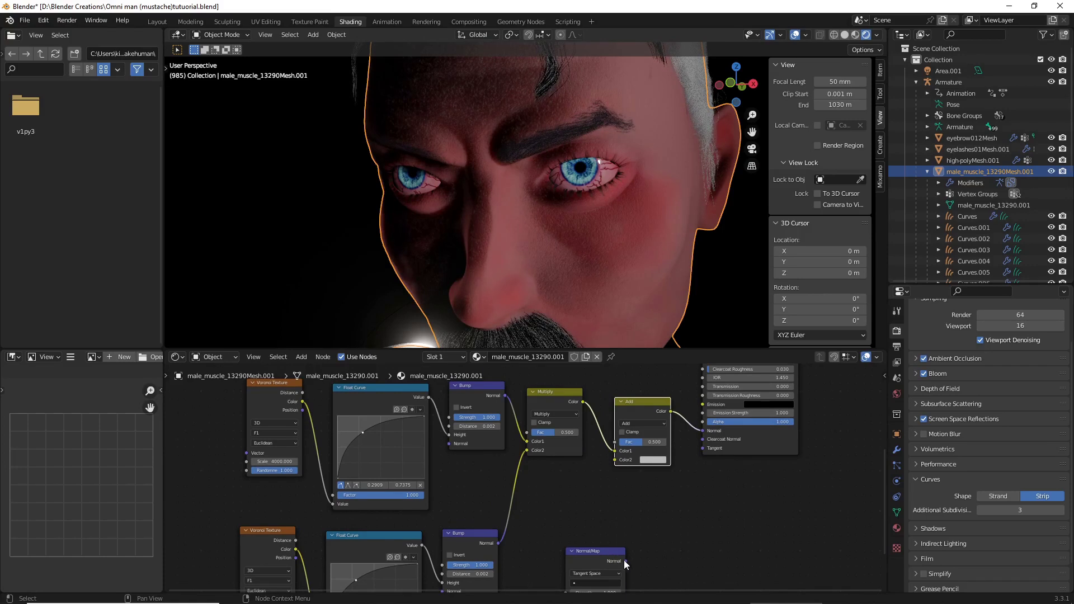
drag(626, 562, 614, 460)
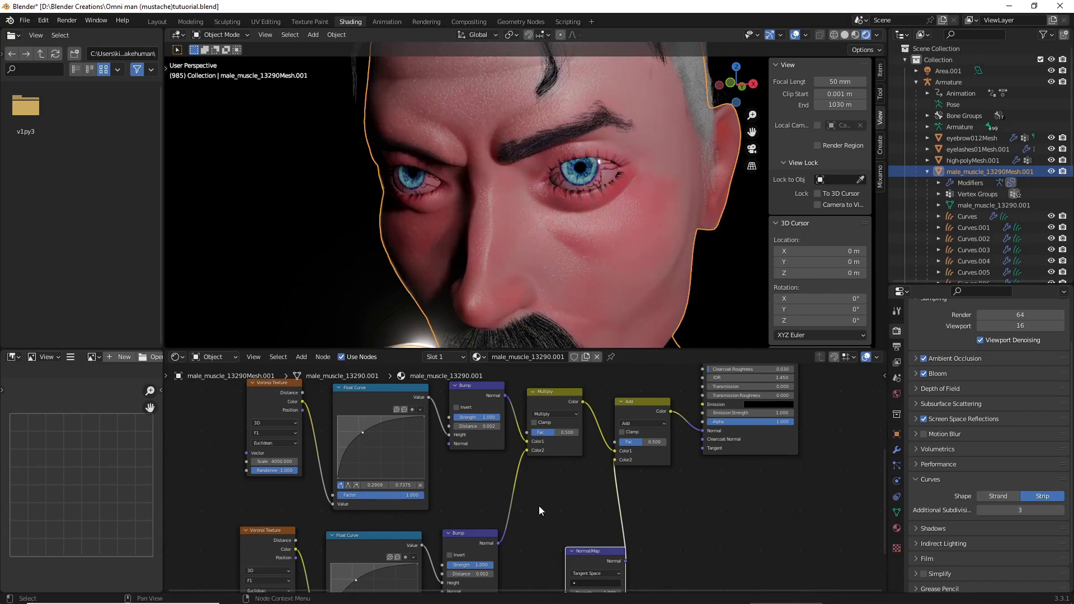
- Switch the Voronoi texture's feature mode from F1 to Smooth F1
middle_drag(542, 506, 655, 435)
scroll(658, 448, up, 2)
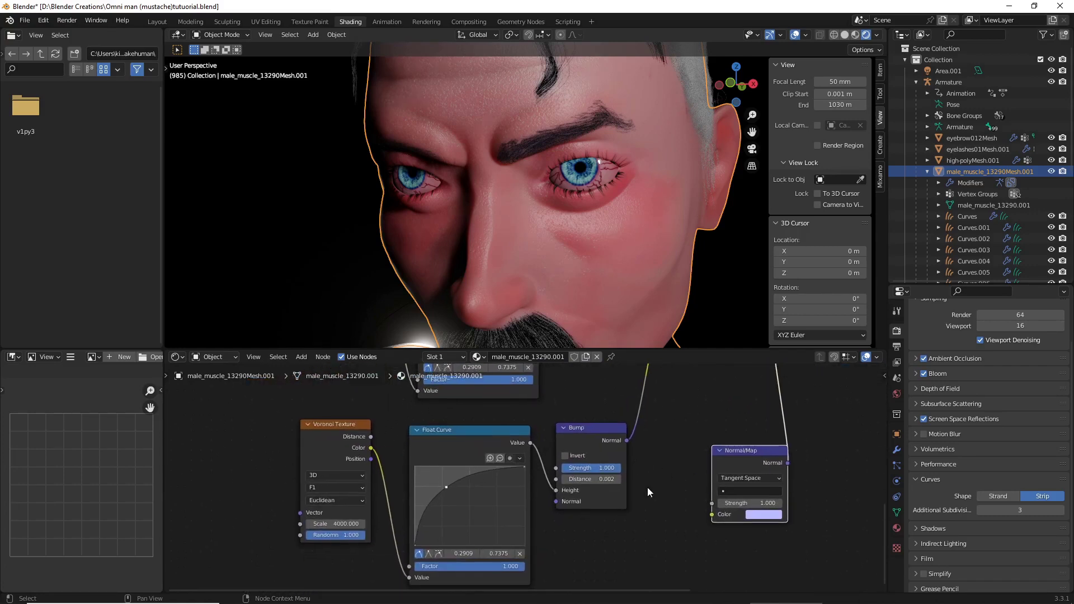
middle_drag(348, 495, 408, 520)
click(399, 472)
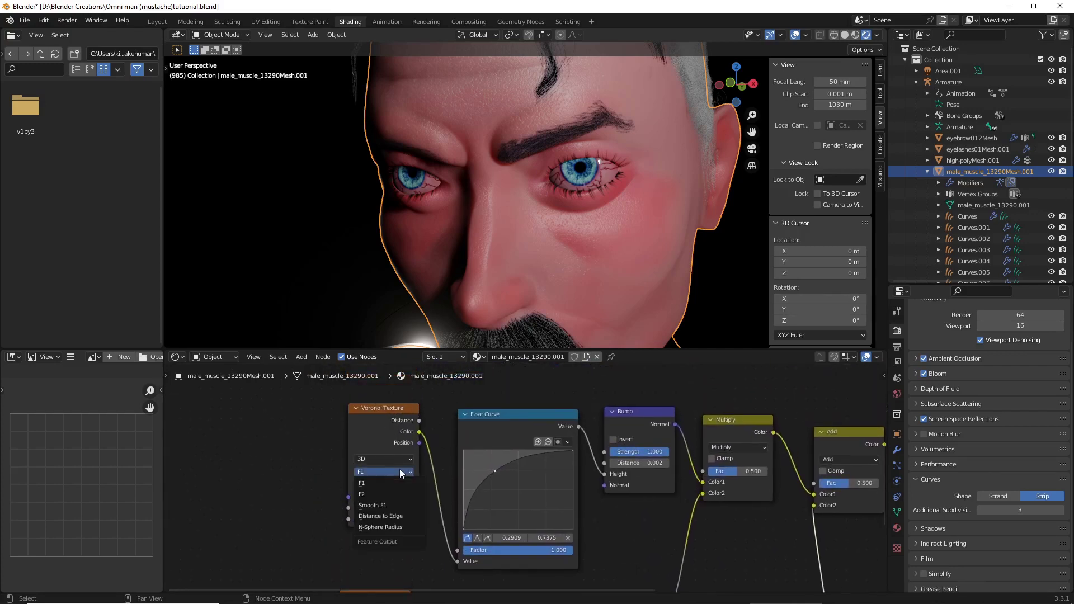
click(395, 506)
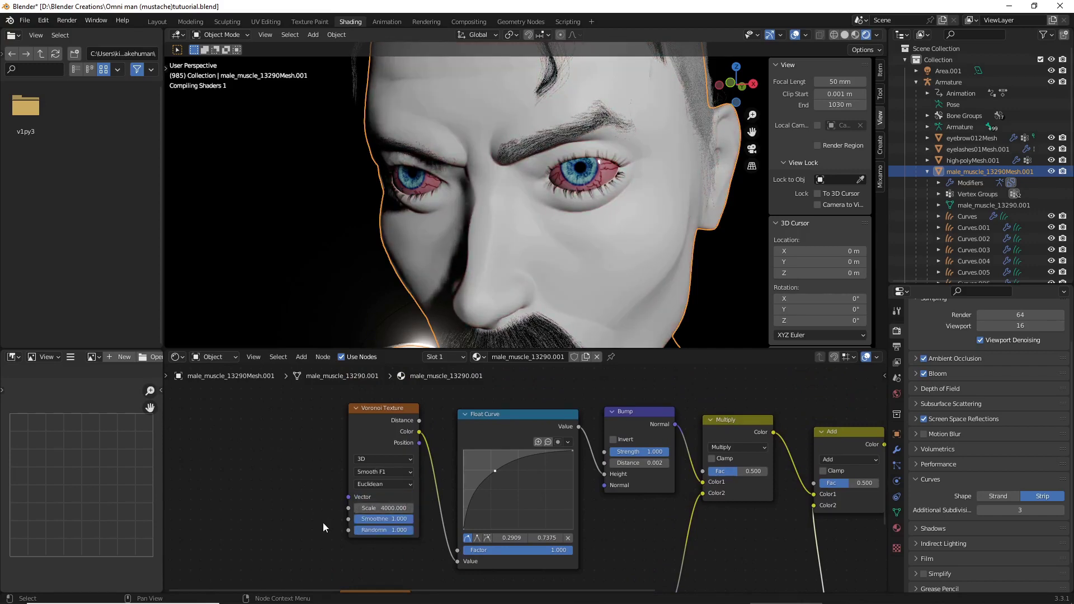
- Raise the duplicated Voronoi's Scale from 4000 to 5000, then select the irradiance volume object
scroll(482, 548, down, 3)
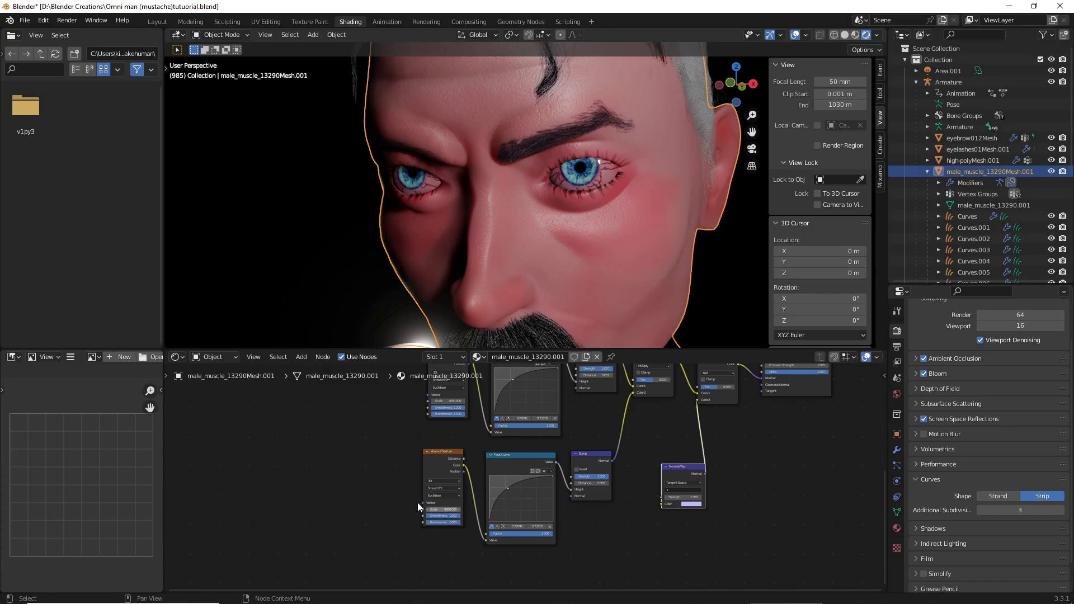
scroll(449, 492, up, 4)
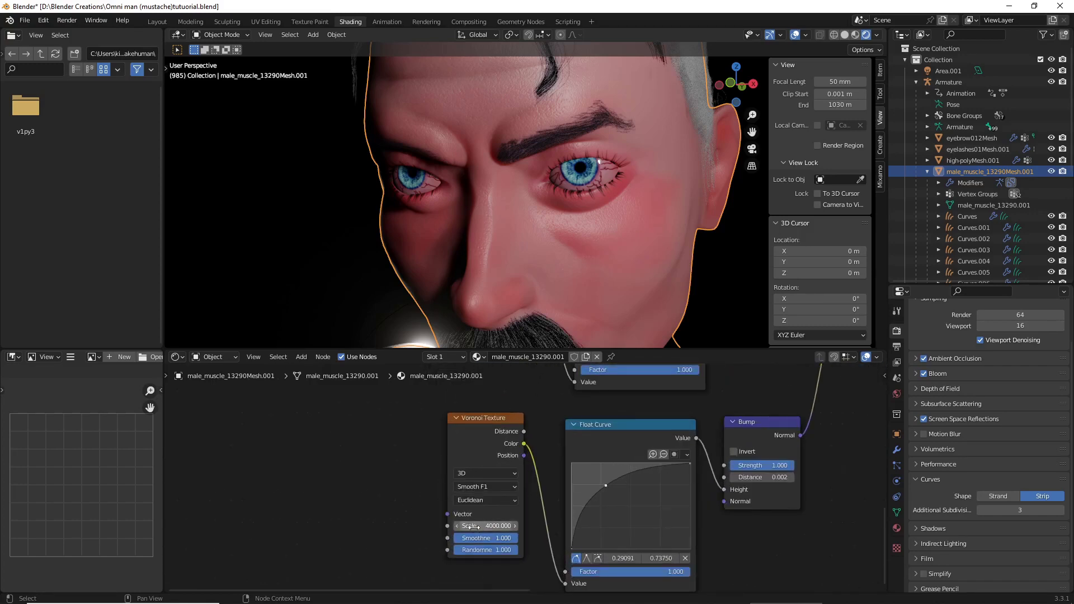
scroll(472, 527, down, 1)
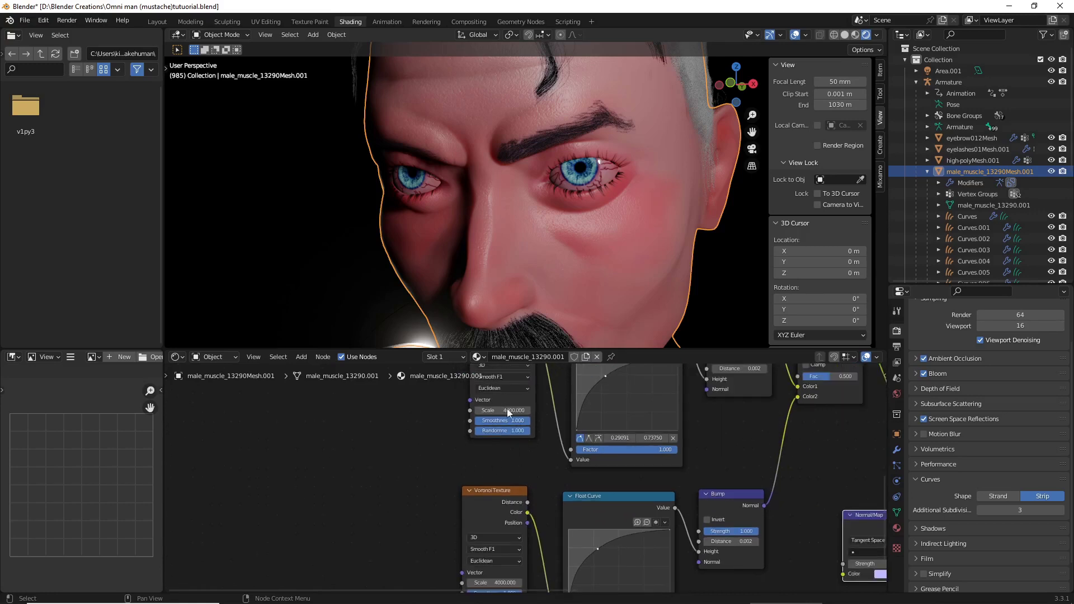
shift+scroll(504, 445, down, 3)
scroll(462, 506, up, 3)
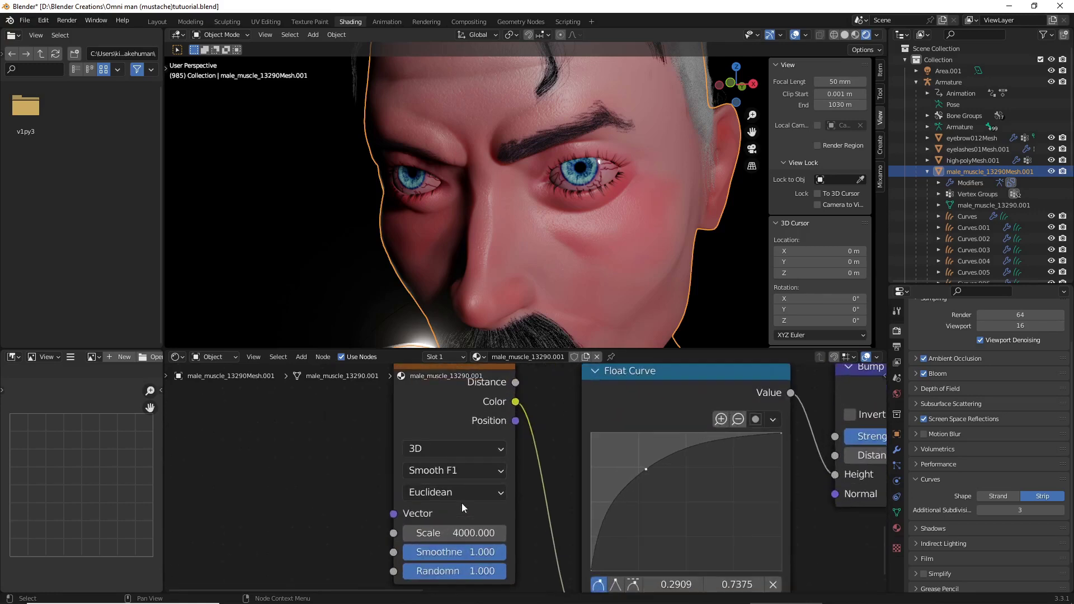
click(452, 534)
scroll(398, 285, up, 4)
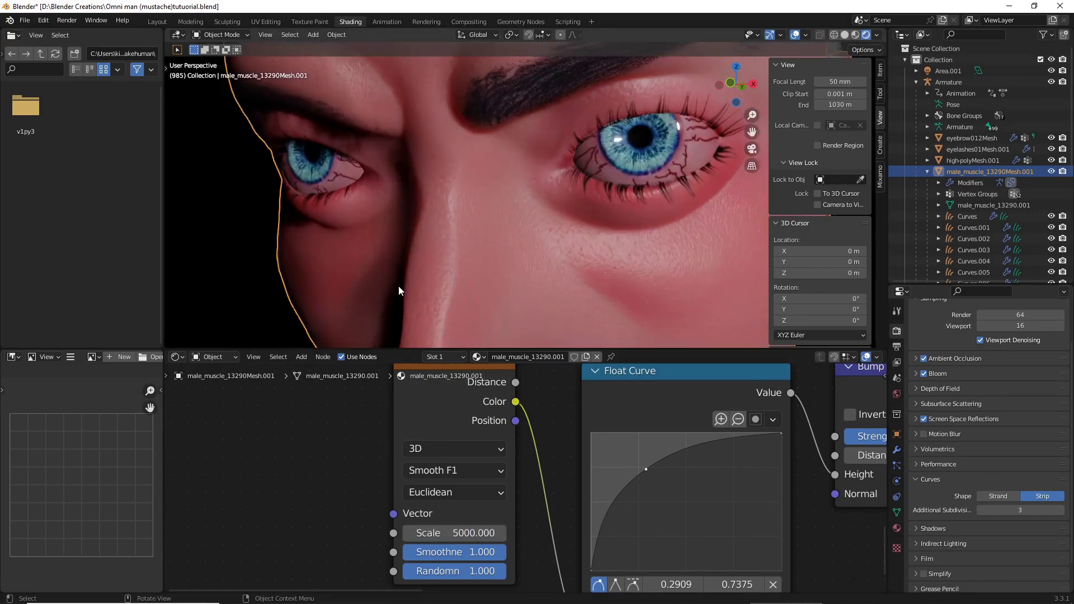
scroll(398, 287, down, 4)
click(347, 224)
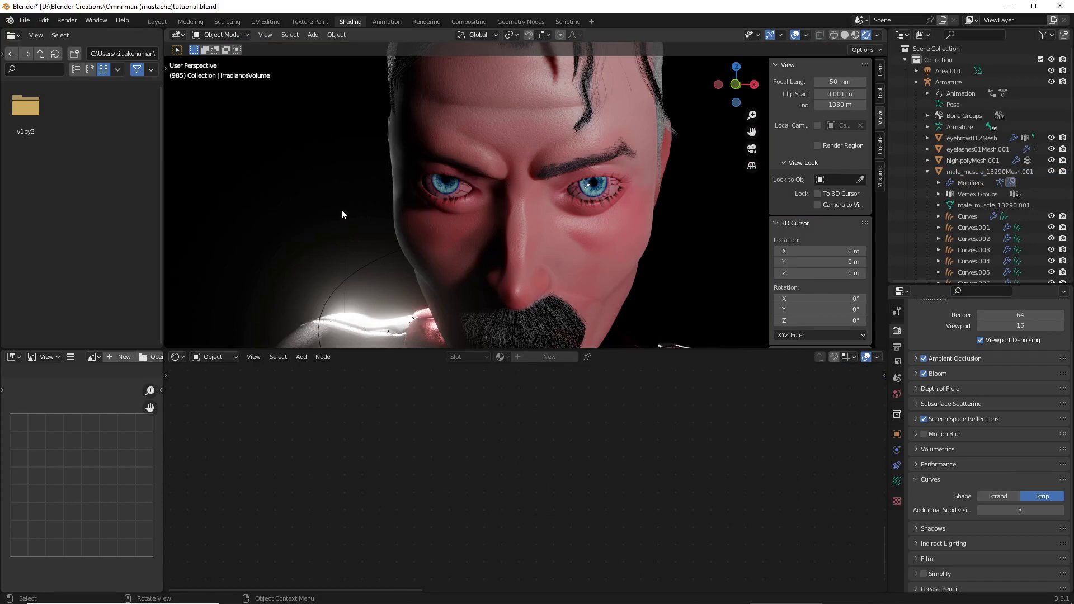
- In the Layout workspace, tick Contact Shadows in the Light properties for Point and Point.001
click(152, 21)
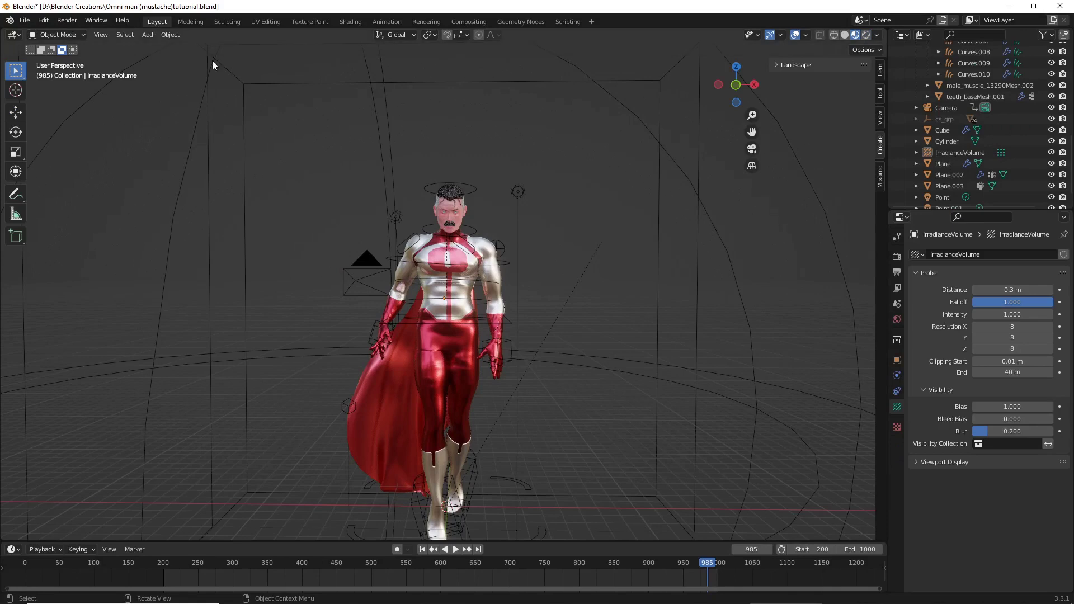
click(521, 193)
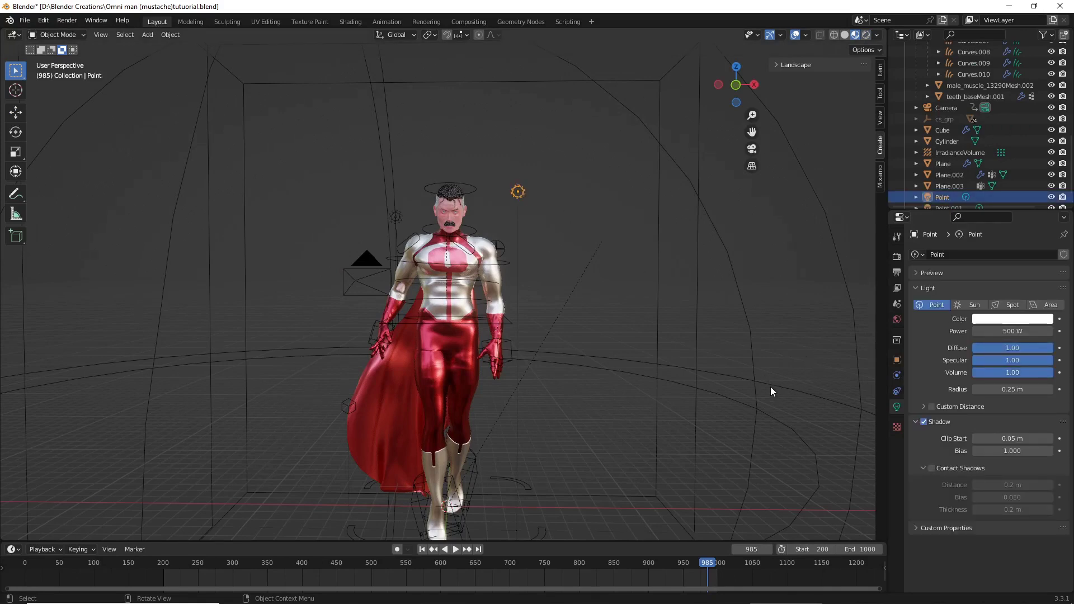
click(932, 469)
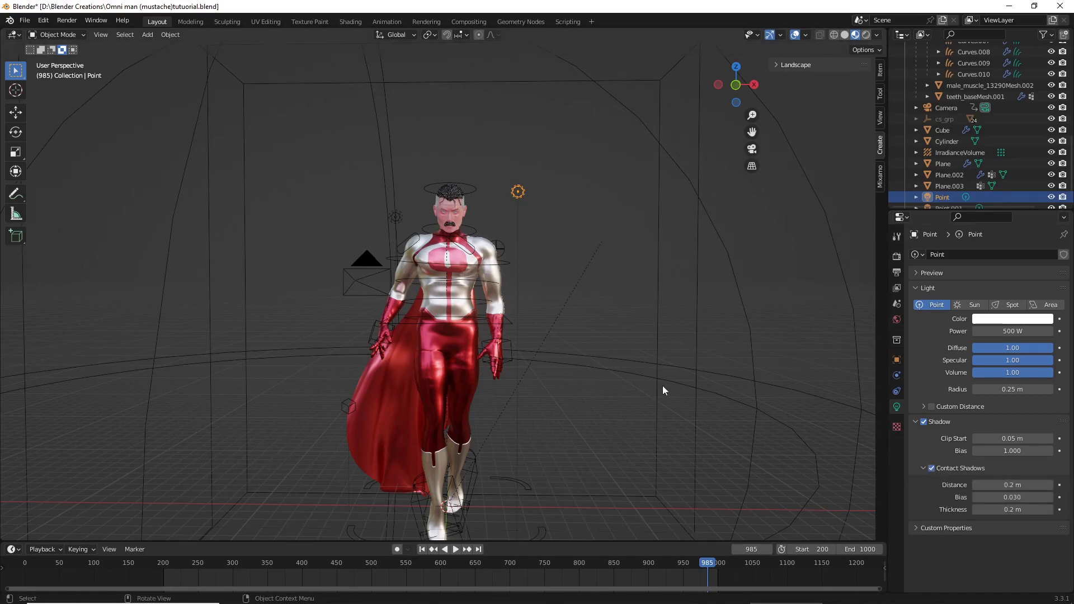
click(397, 219)
click(927, 470)
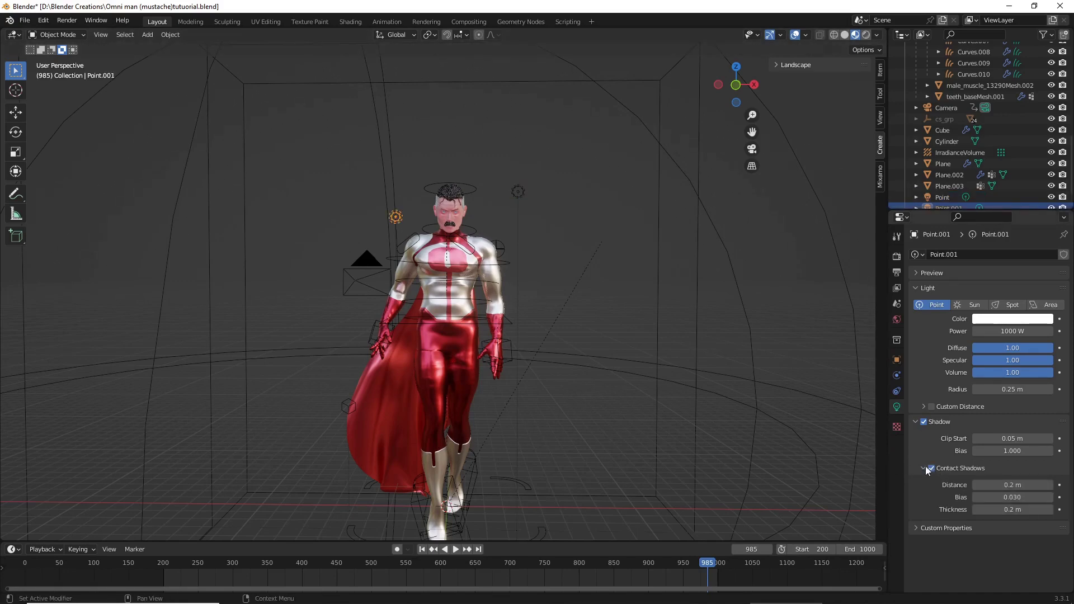
- Frame the character's head, switch to Rendered viewport shading, and orbit around the face
scroll(549, 226, up, 6)
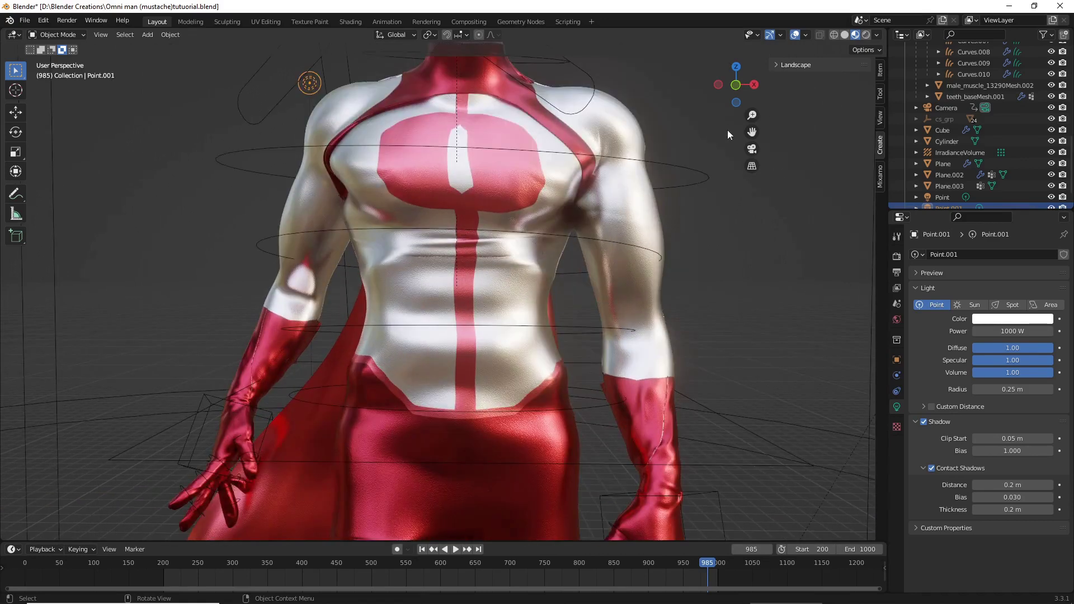
drag(752, 131, 681, 473)
scroll(646, 351, up, 5)
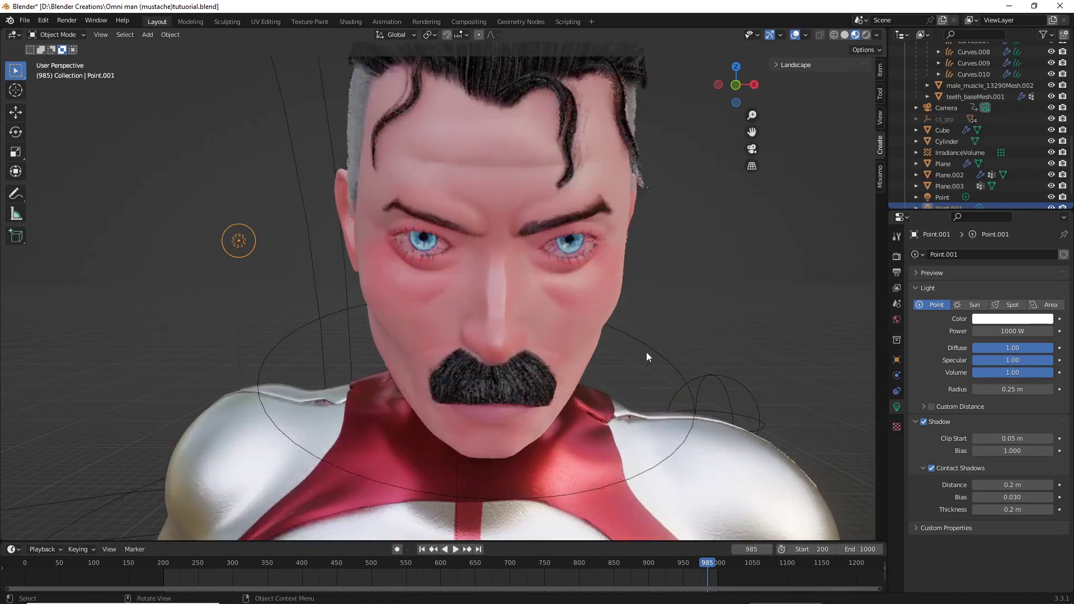
click(864, 37)
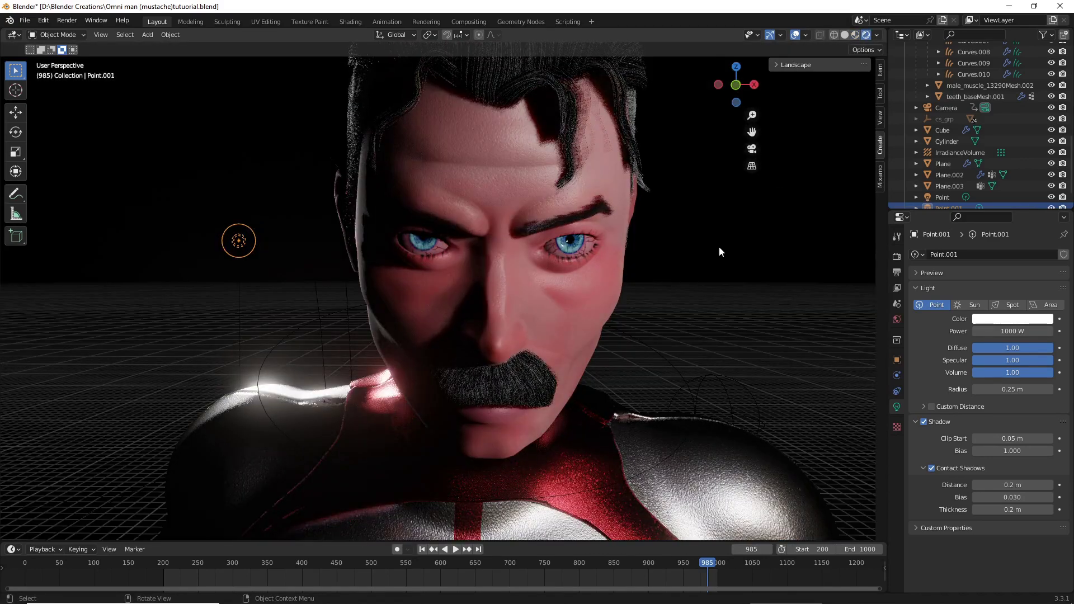
middle_drag(706, 248, 695, 243)
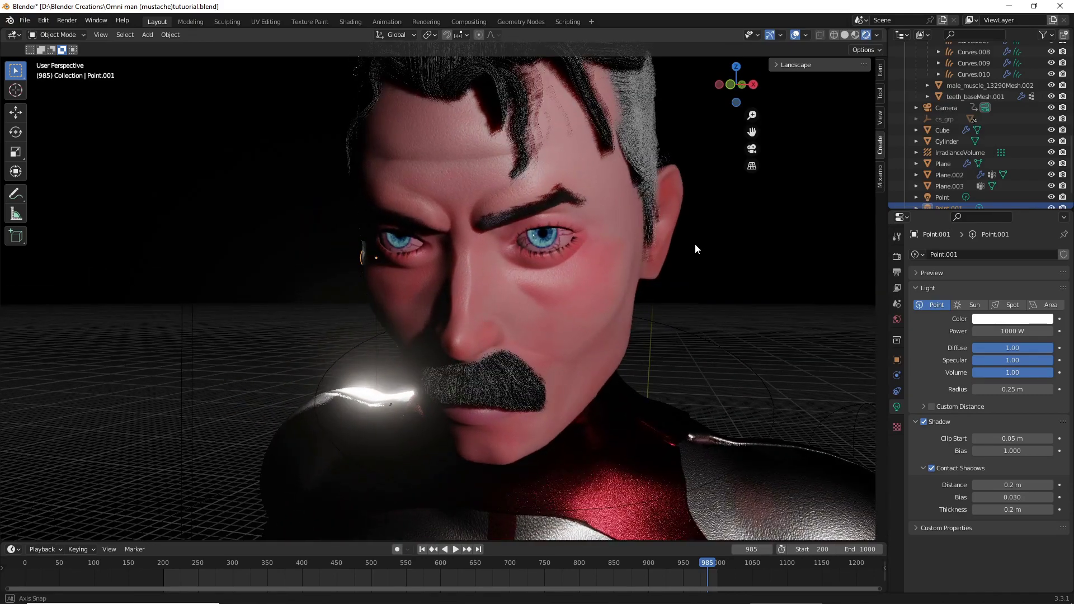